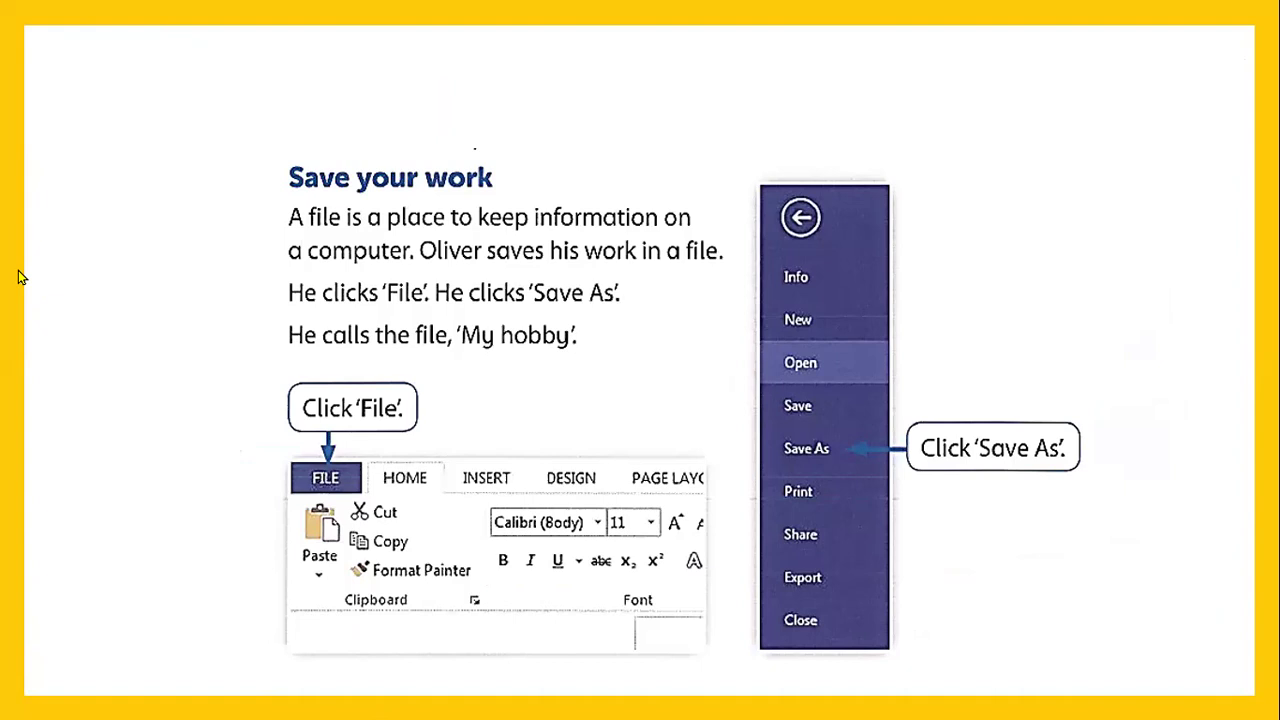
- Exit the slide show and start a new blank Word document
{"action": "key", "text": "Escape"}
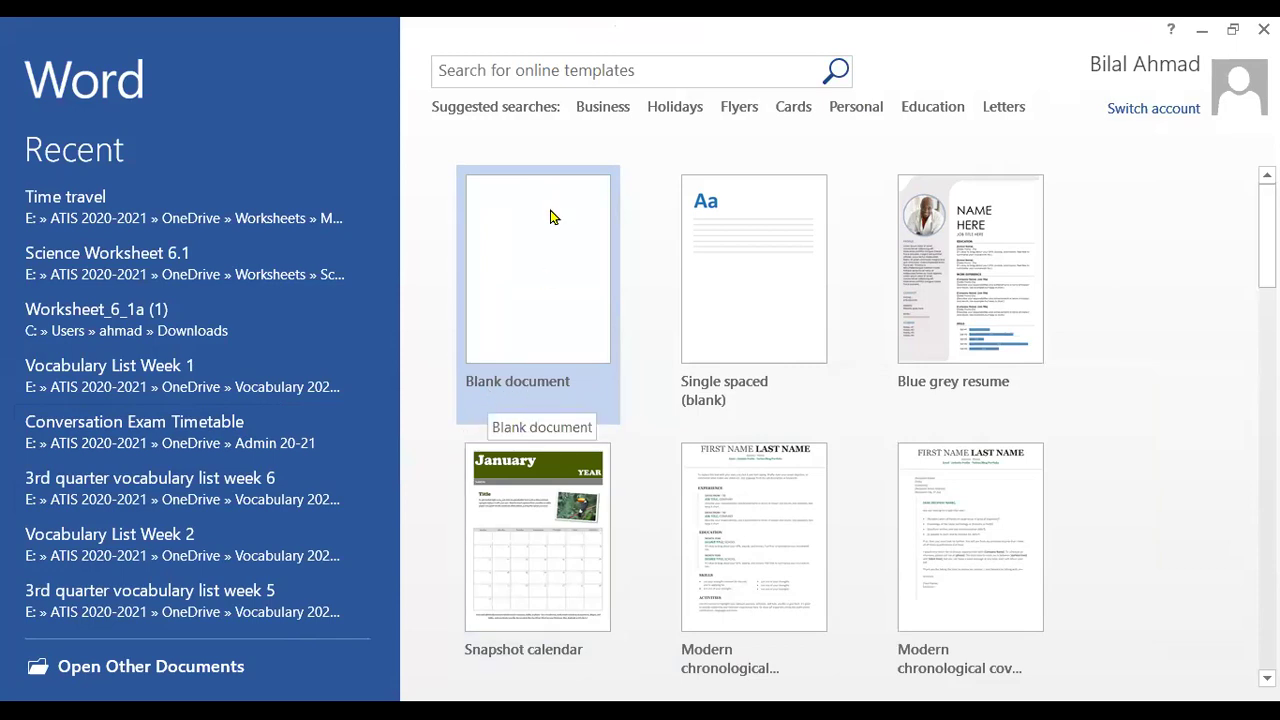
{"action": "left_click", "coordinate": [542, 281]}
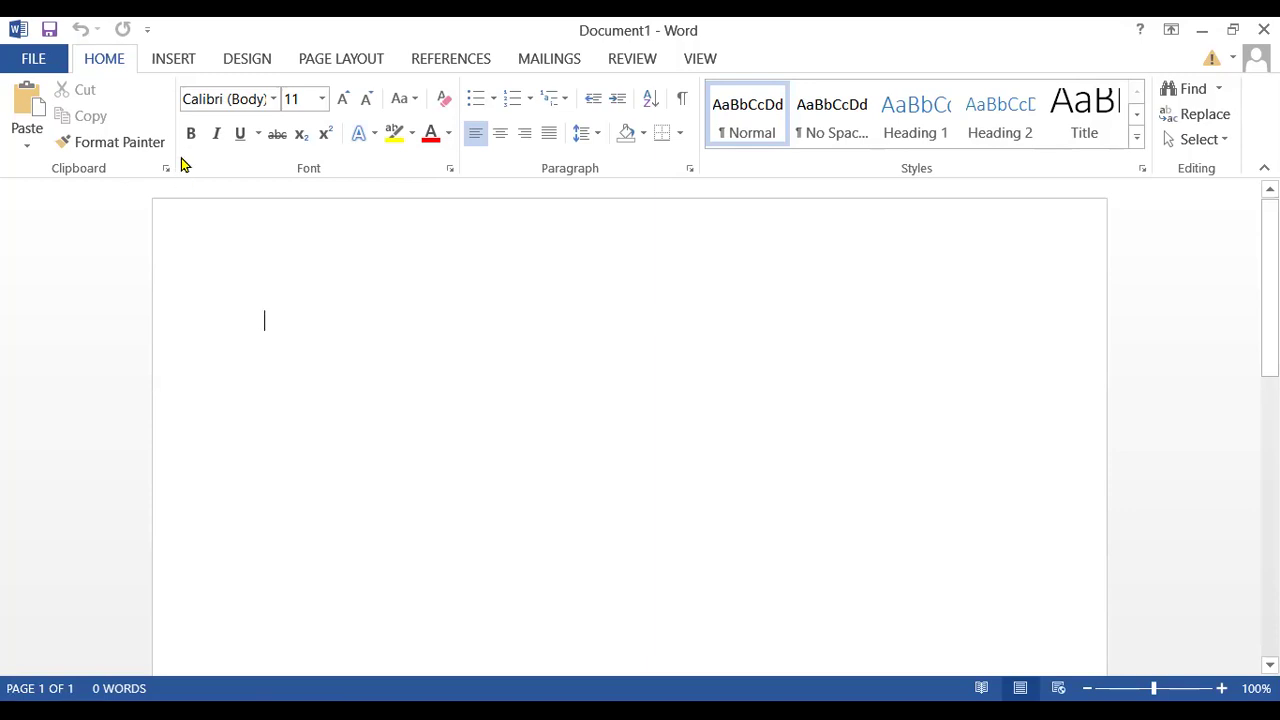
- From the Insert tab, cancel the local Pictures browser and open the Online Pictures search instead
{"action": "left_click", "coordinate": [172, 66]}
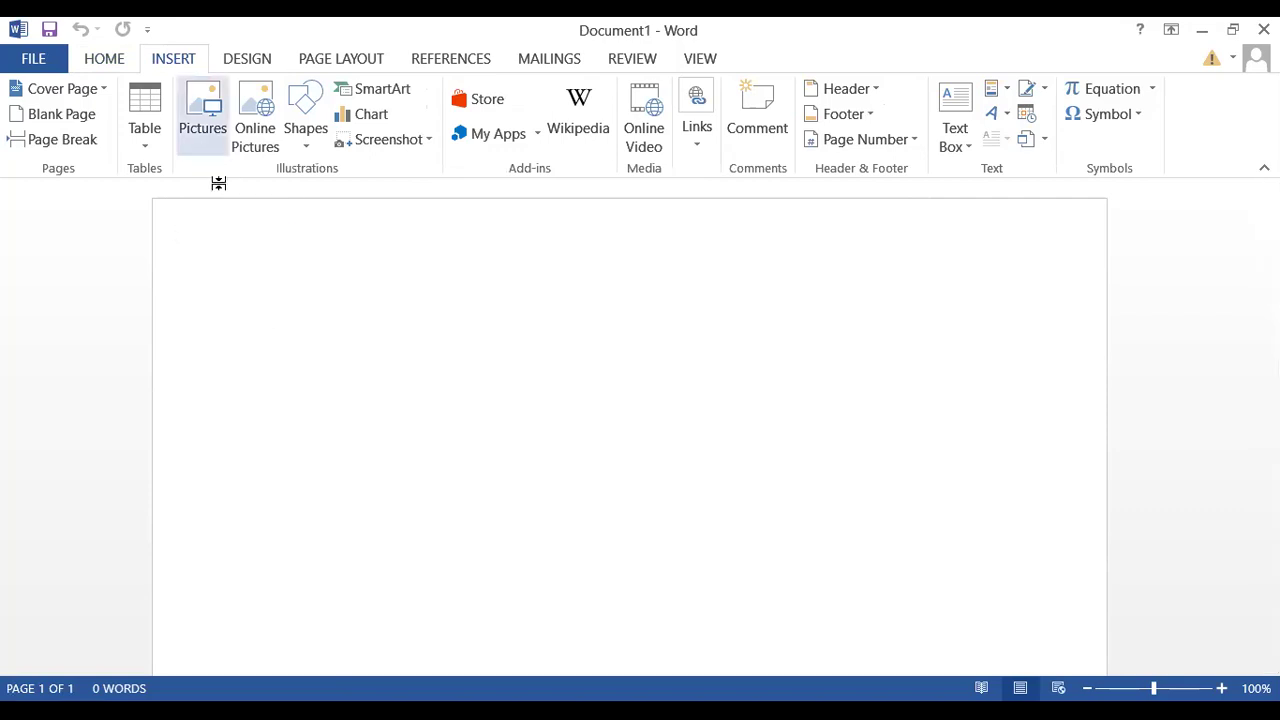
{"action": "left_click", "coordinate": [204, 127]}
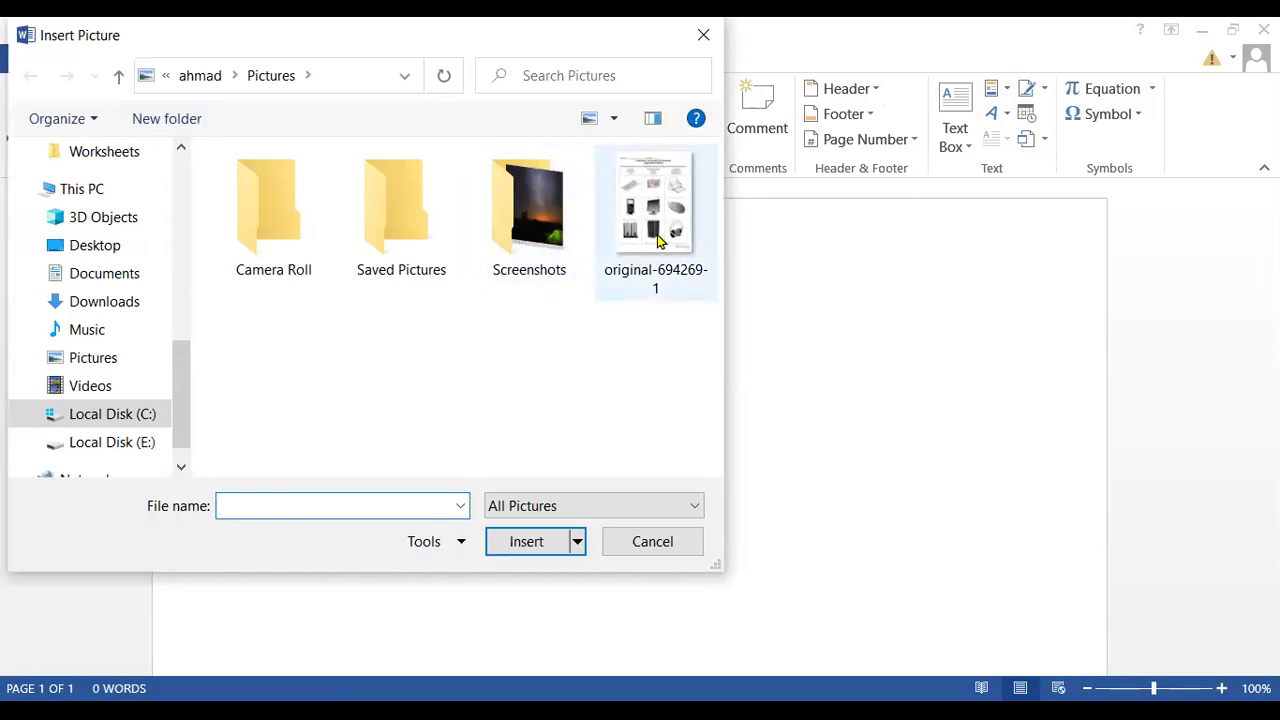
{"action": "left_click", "coordinate": [681, 556]}
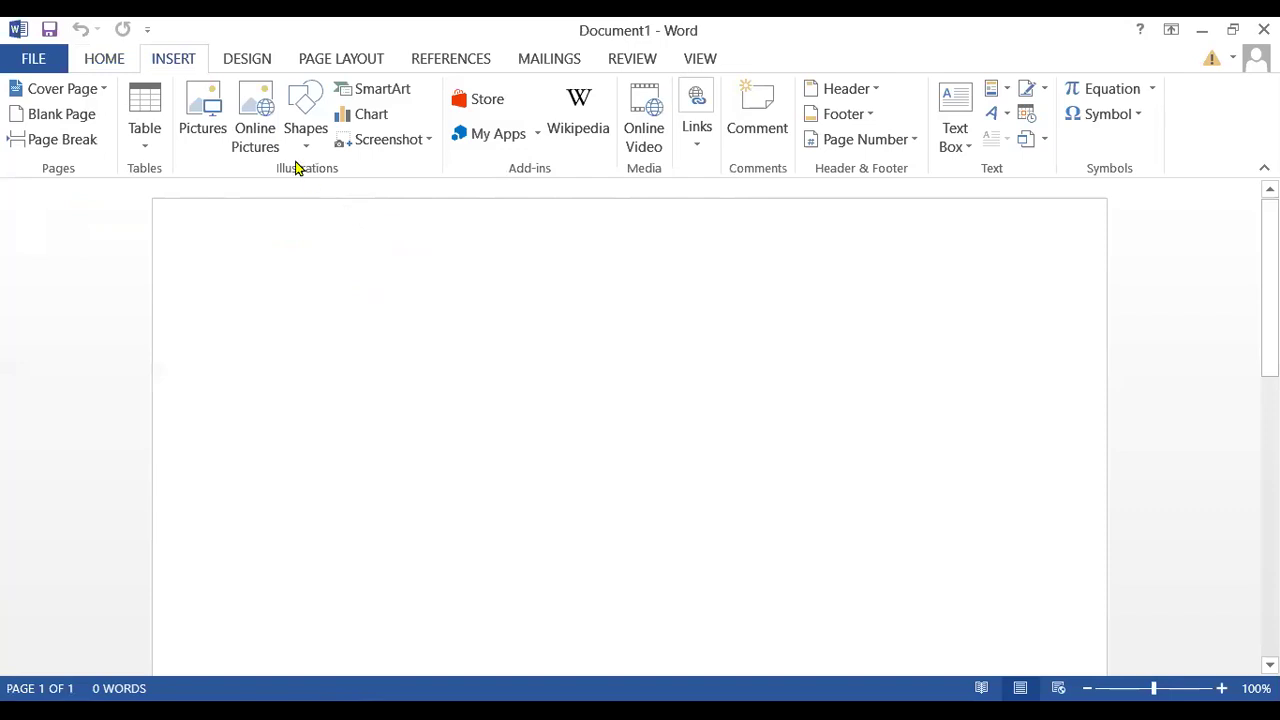
{"action": "left_click", "coordinate": [257, 107]}
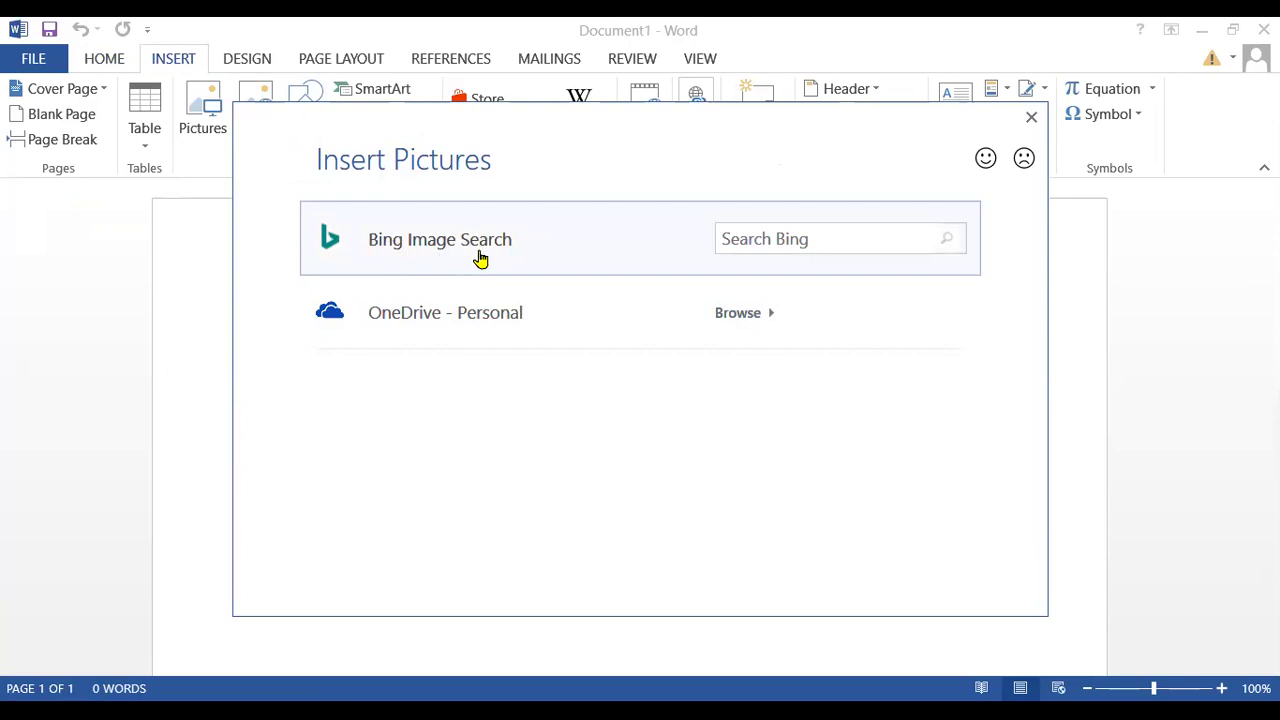
- Search Bing images for 'cliparts' and pick the grey elephant wearing a Santa hat
{"action": "left_click", "coordinate": [757, 243]}
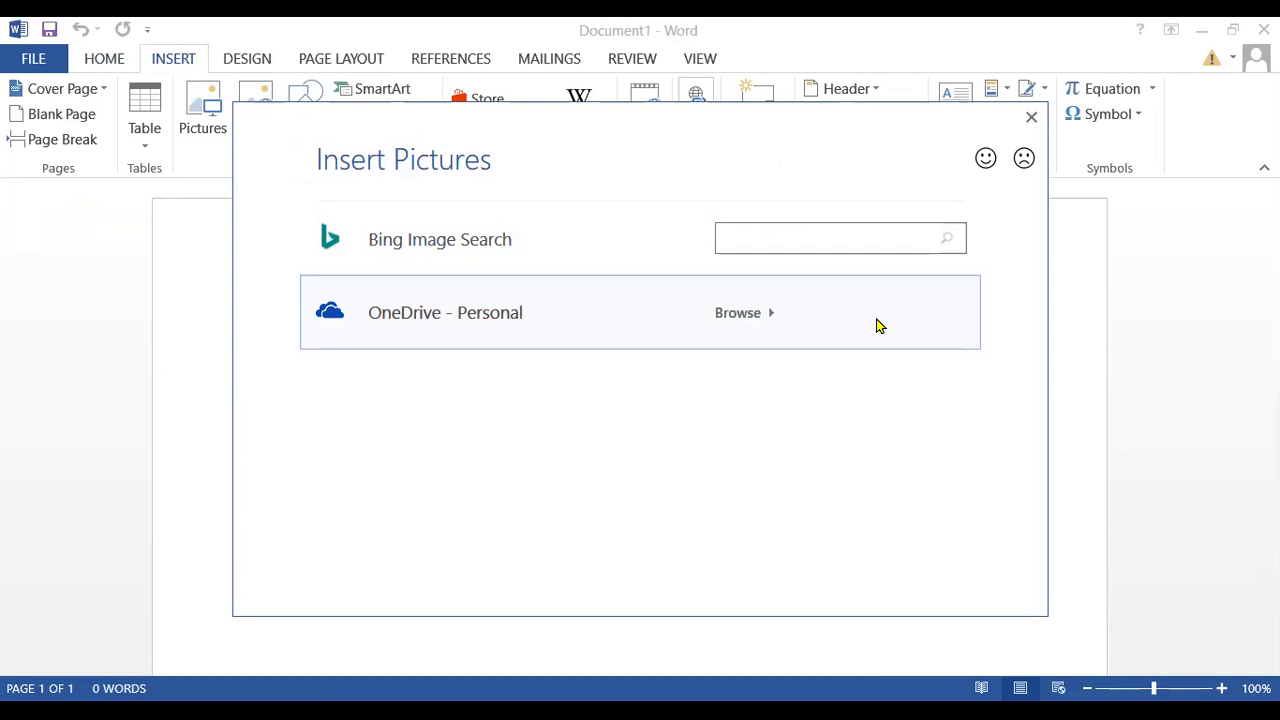
{"action": "type", "text": "cliparts"}
{"action": "key", "text": "Return"}
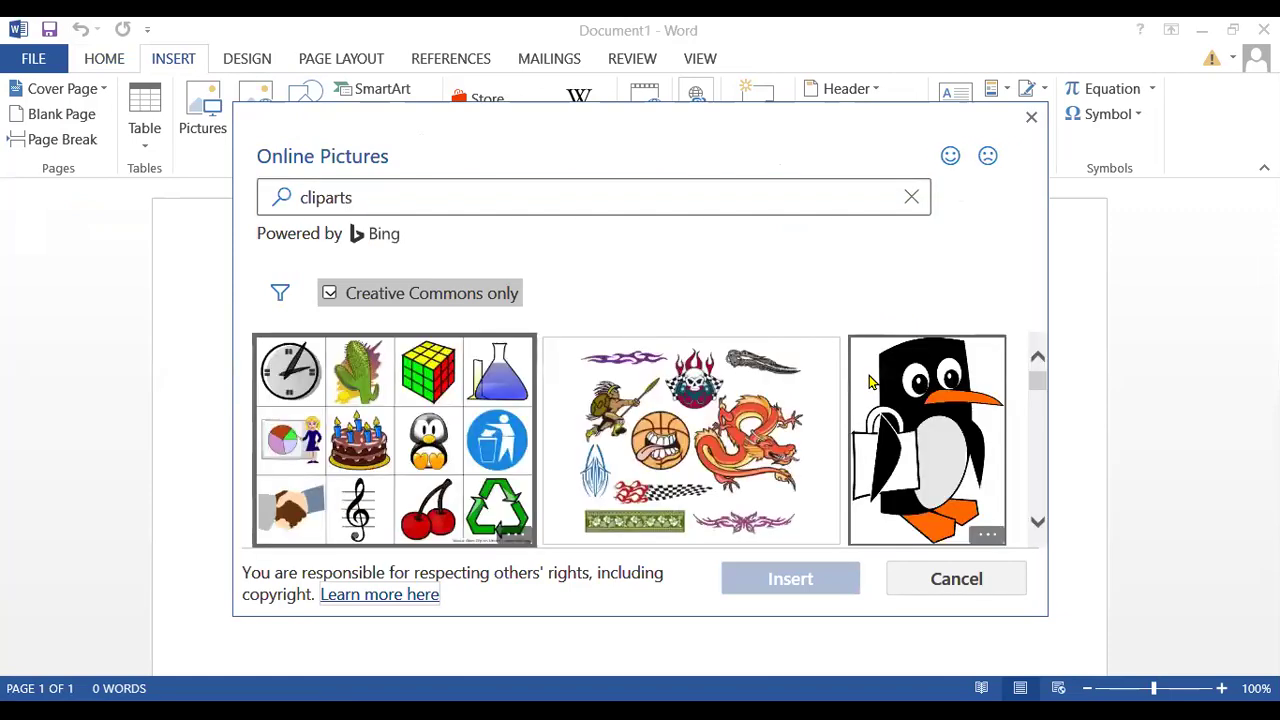
{"action": "scroll", "coordinate": [776, 457], "scroll_direction": "down", "scroll_amount": 3}
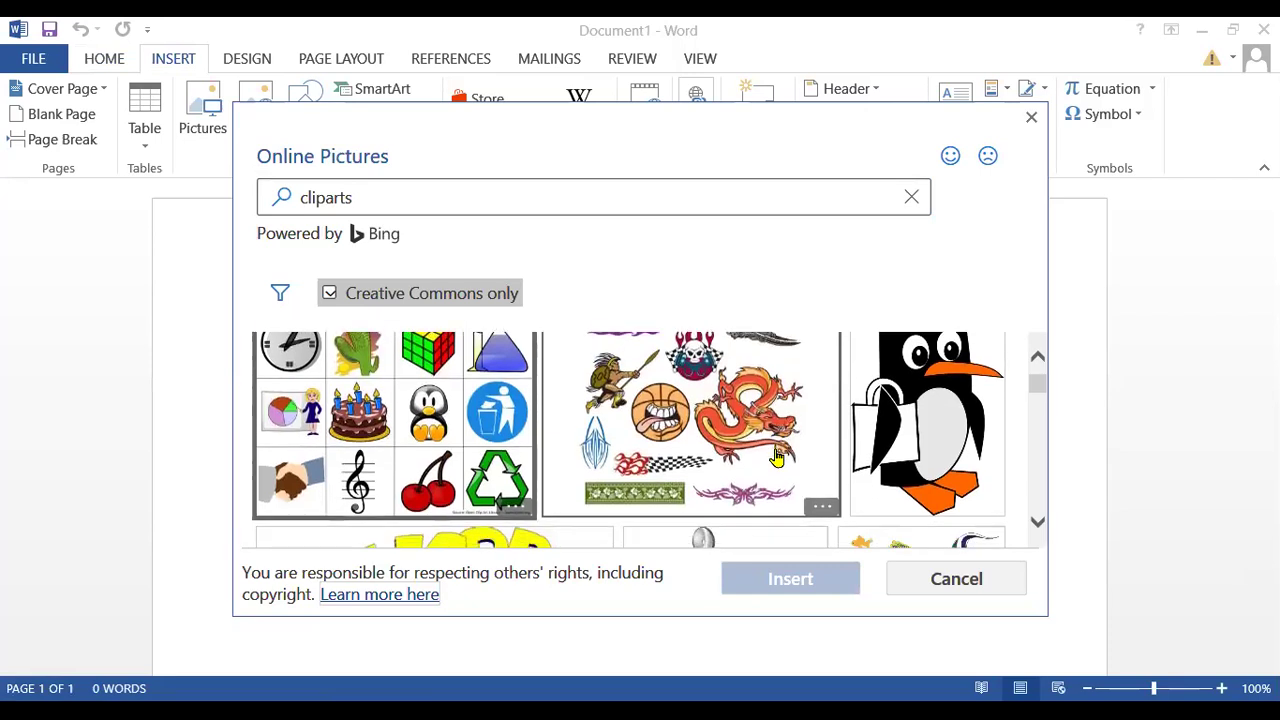
{"action": "scroll", "coordinate": [776, 457], "scroll_direction": "down", "scroll_amount": 2}
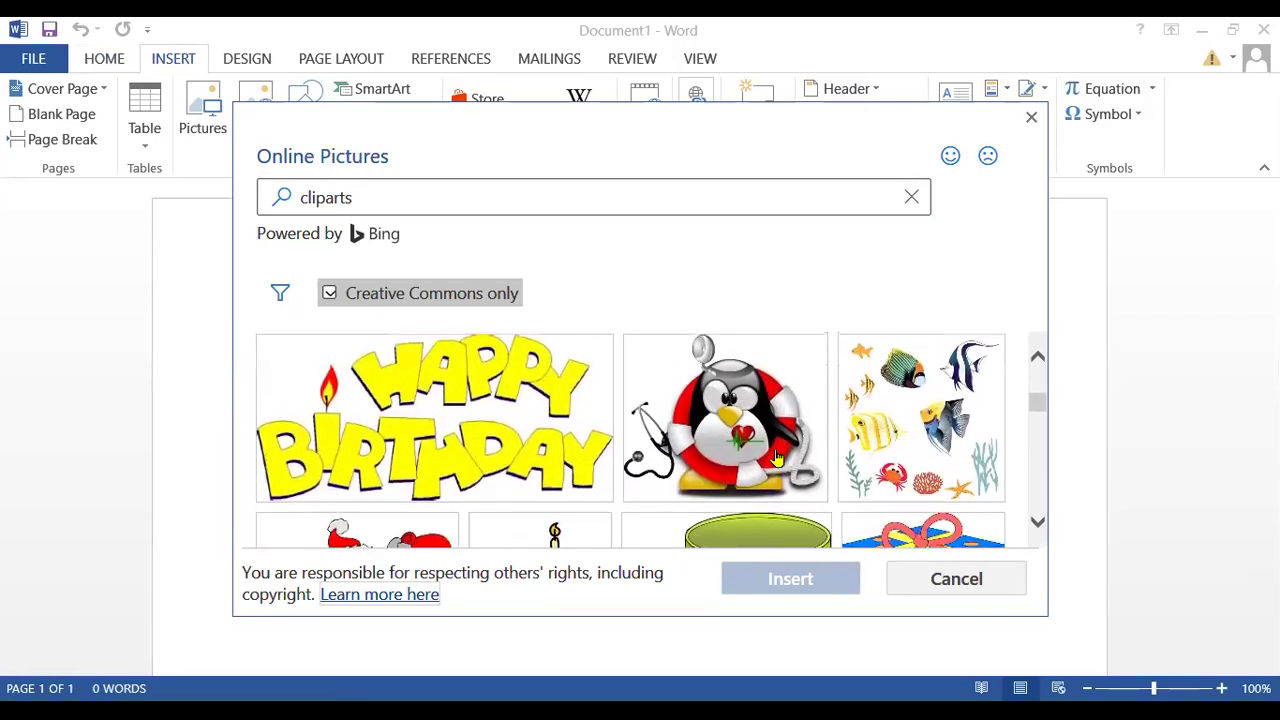
{"action": "scroll", "coordinate": [838, 468], "scroll_direction": "down", "scroll_amount": 3}
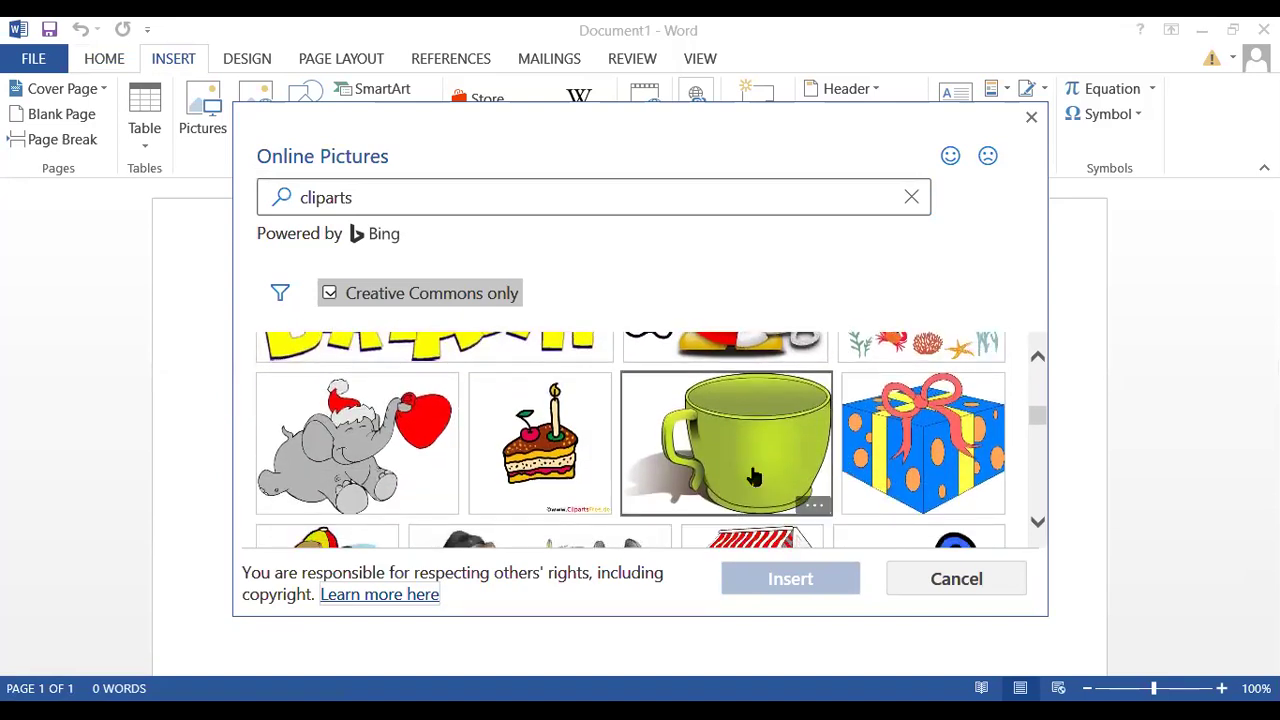
{"action": "scroll", "coordinate": [752, 470], "scroll_direction": "down", "scroll_amount": 2}
{"action": "scroll", "coordinate": [752, 478], "scroll_direction": "up", "scroll_amount": 1}
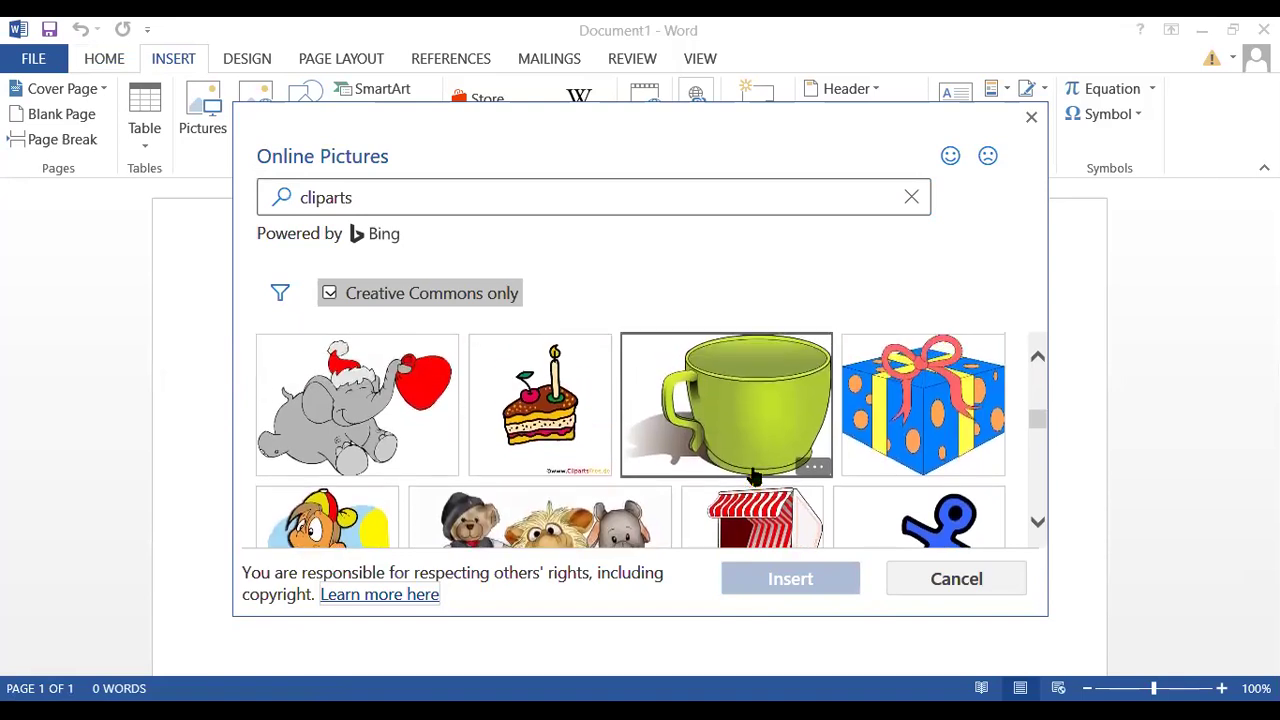
{"action": "left_click", "coordinate": [352, 416]}
- Insert the Santa-hat elephant clipart and shrink it to 4.25" by 6.08"
{"action": "double_click", "coordinate": [353, 417]}
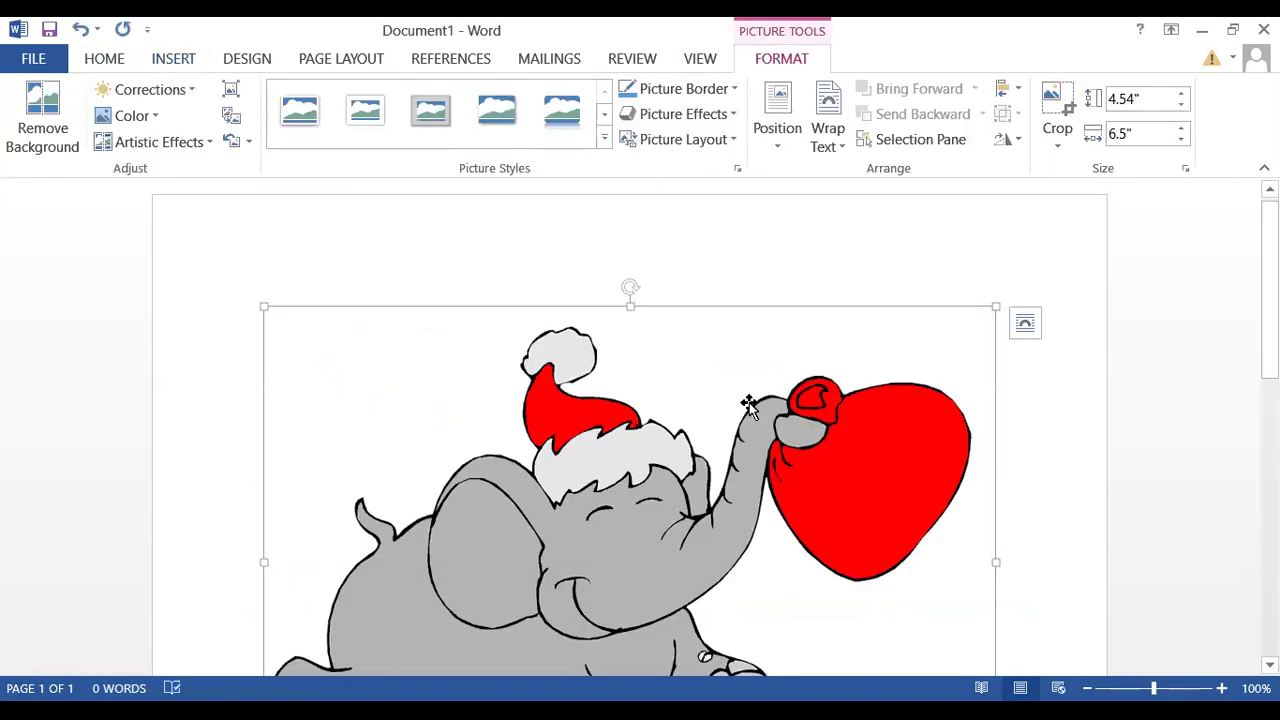
{"action": "scroll", "coordinate": [748, 410], "scroll_direction": "down", "scroll_amount": 5}
{"action": "scroll", "coordinate": [749, 405], "scroll_direction": "up", "scroll_amount": 3}
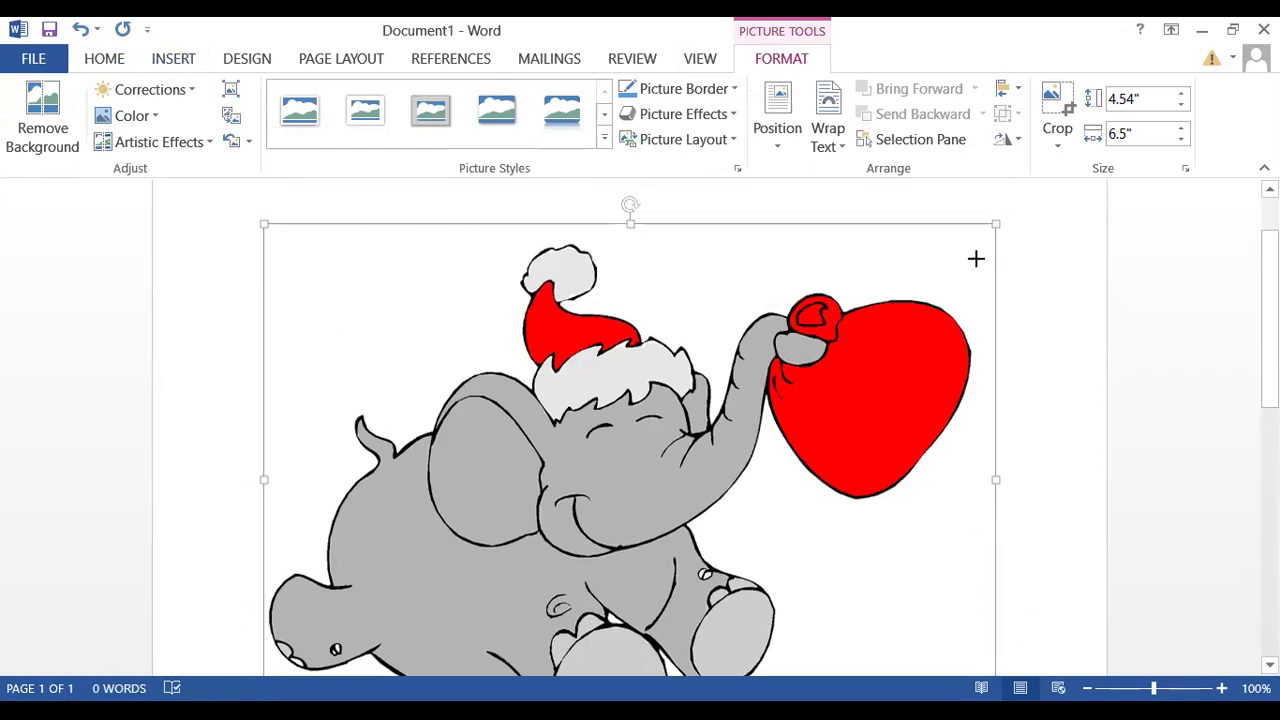
{"action": "key", "text": "ctrl+z"}
{"action": "scroll", "coordinate": [803, 398], "scroll_direction": "down", "scroll_amount": 4}
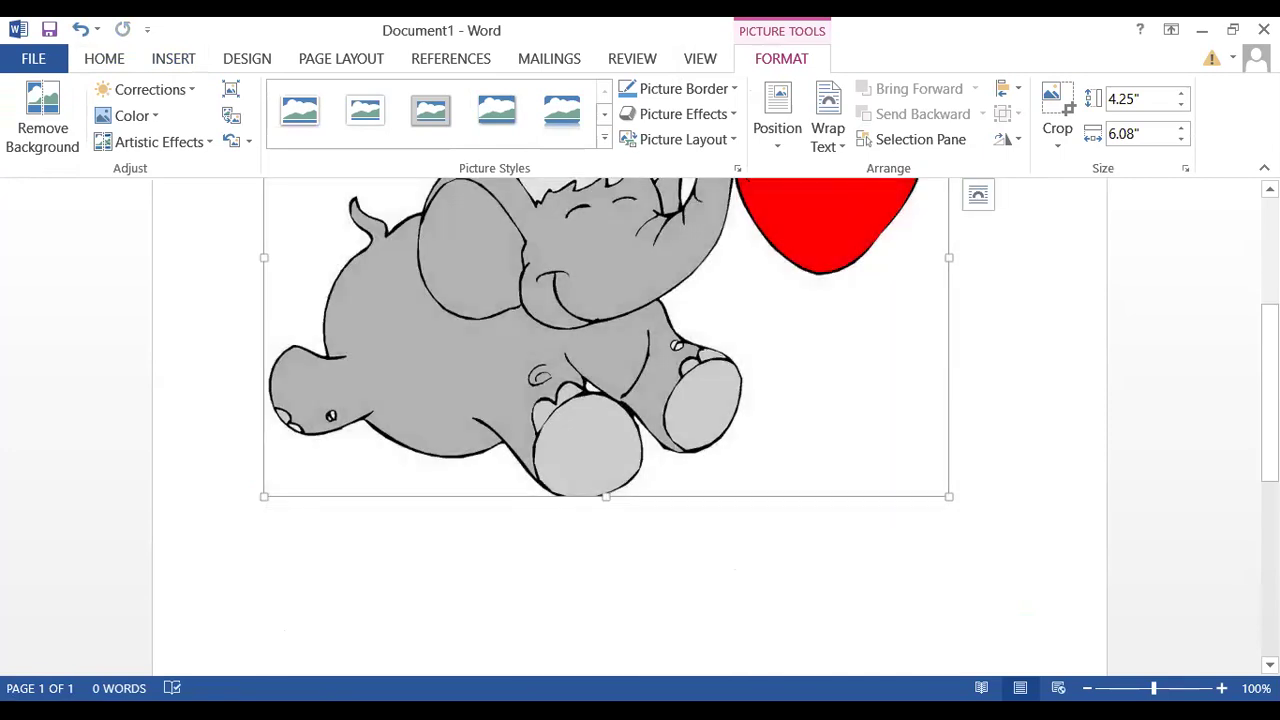
{"action": "scroll", "coordinate": [716, 390], "scroll_direction": "up", "scroll_amount": 5}
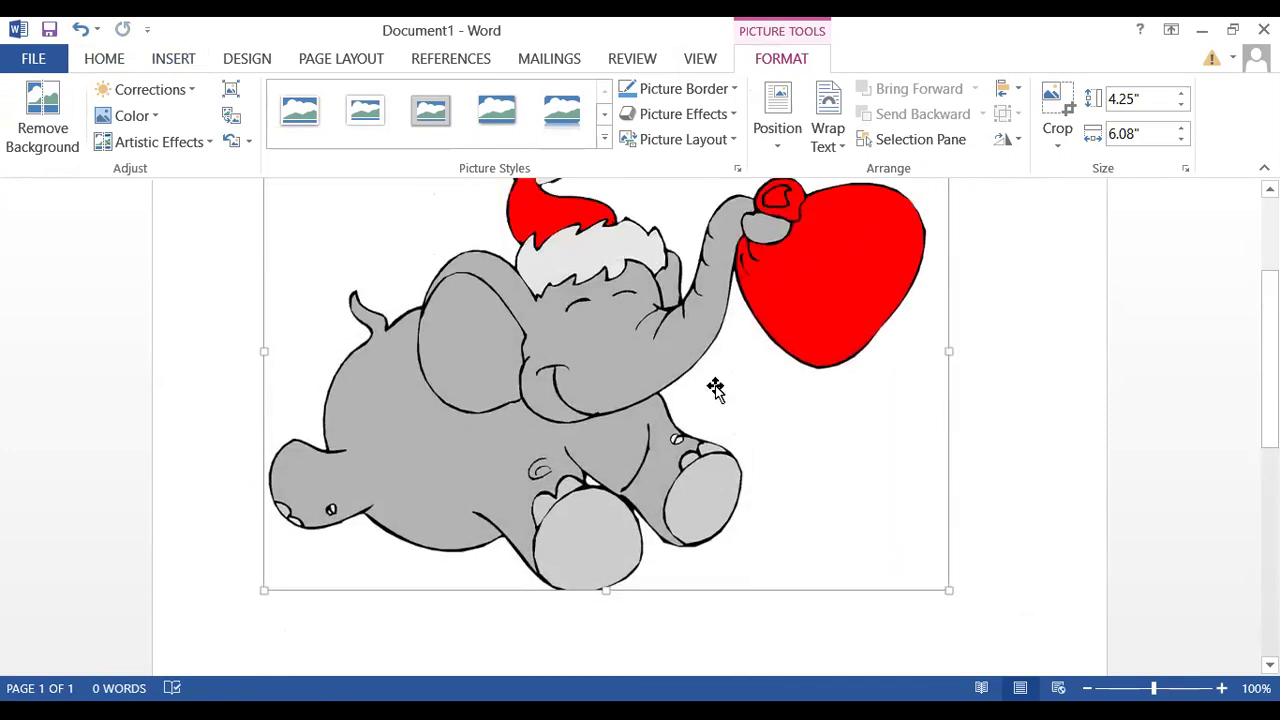
{"action": "left_click_drag", "start_coordinate": [607, 352], "coordinate": [614, 402]}
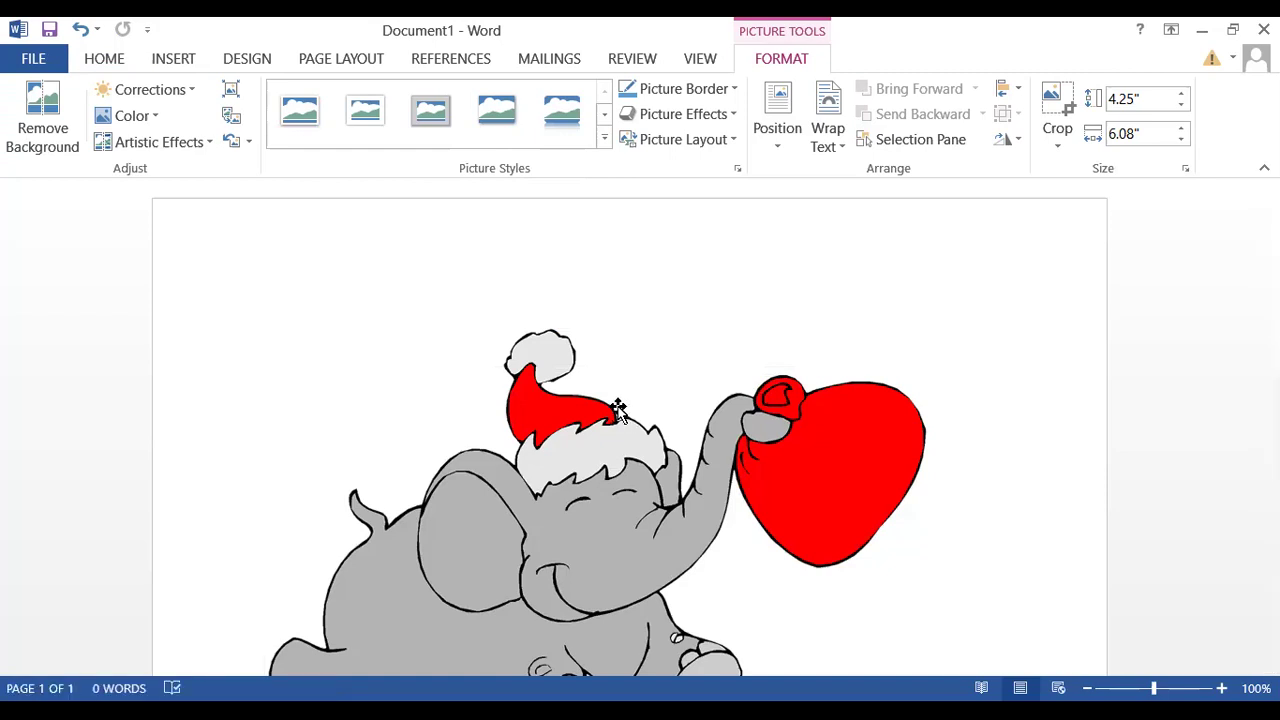
- Set the elephant's text wrapping to Behind Text and move it lower, leaving space above
{"action": "right_click", "coordinate": [547, 418]}
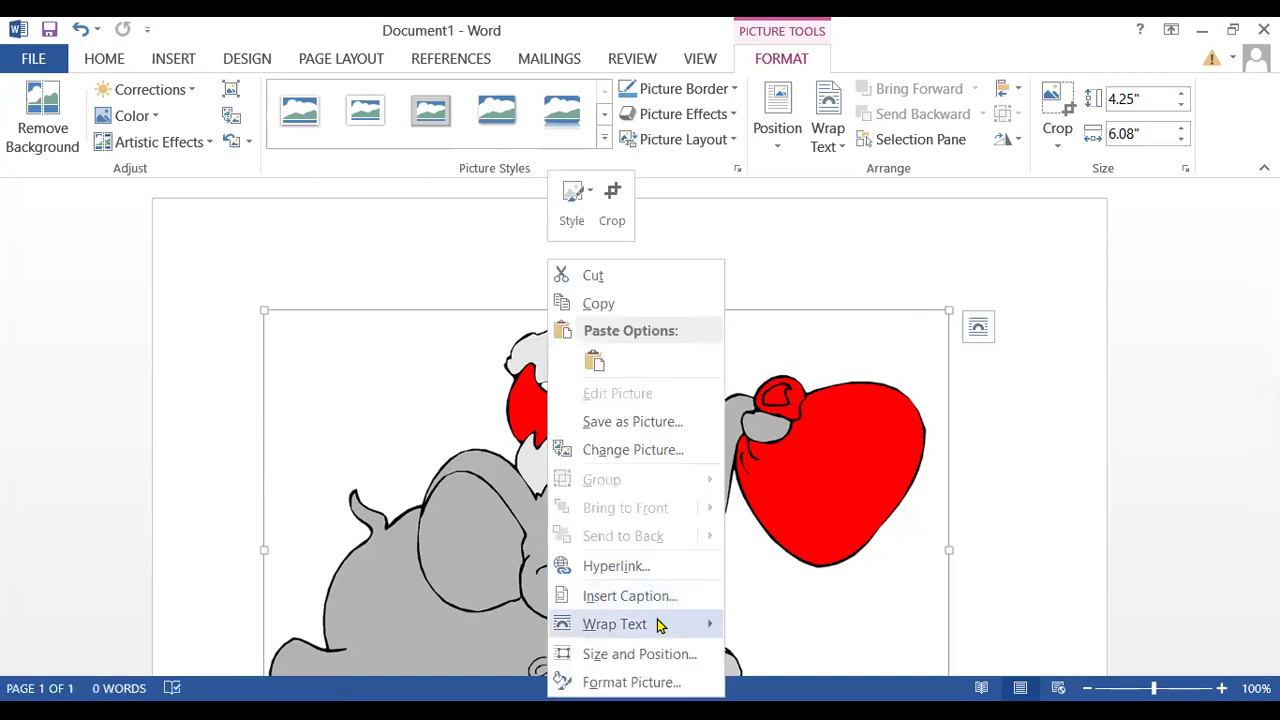
{"action": "mouse_move", "coordinate": [683, 624]}
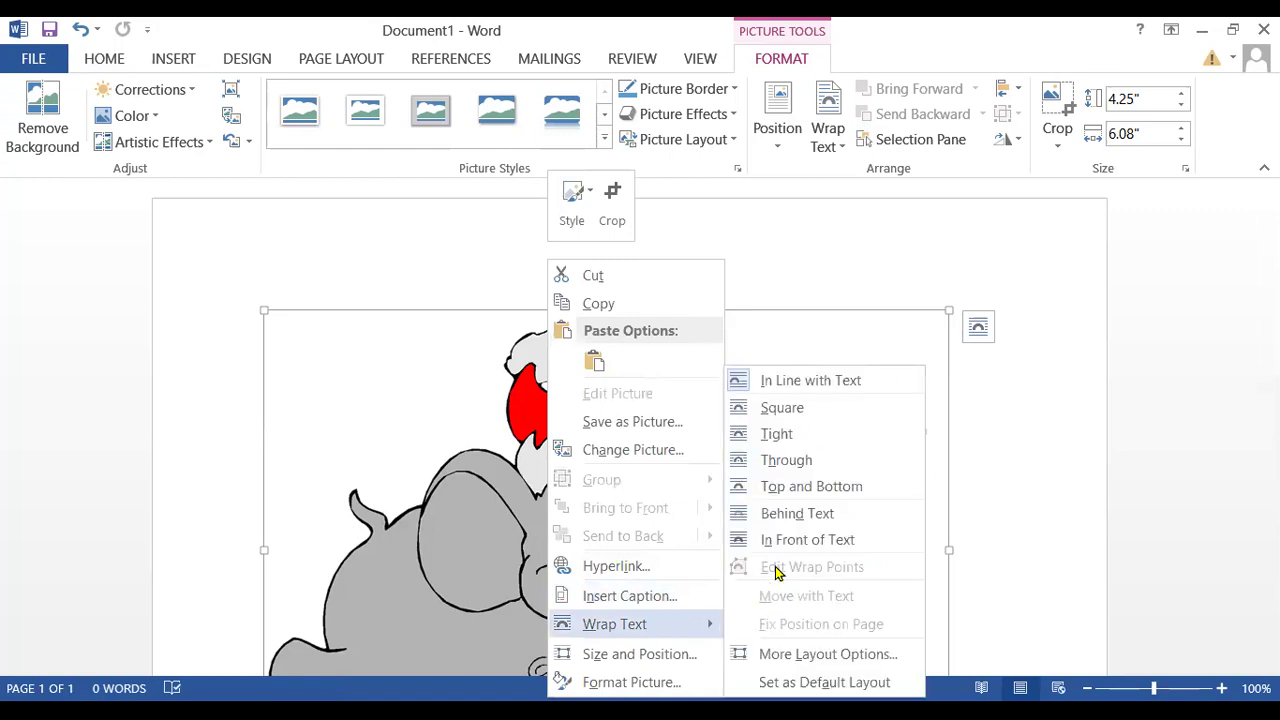
{"action": "left_click", "coordinate": [788, 515]}
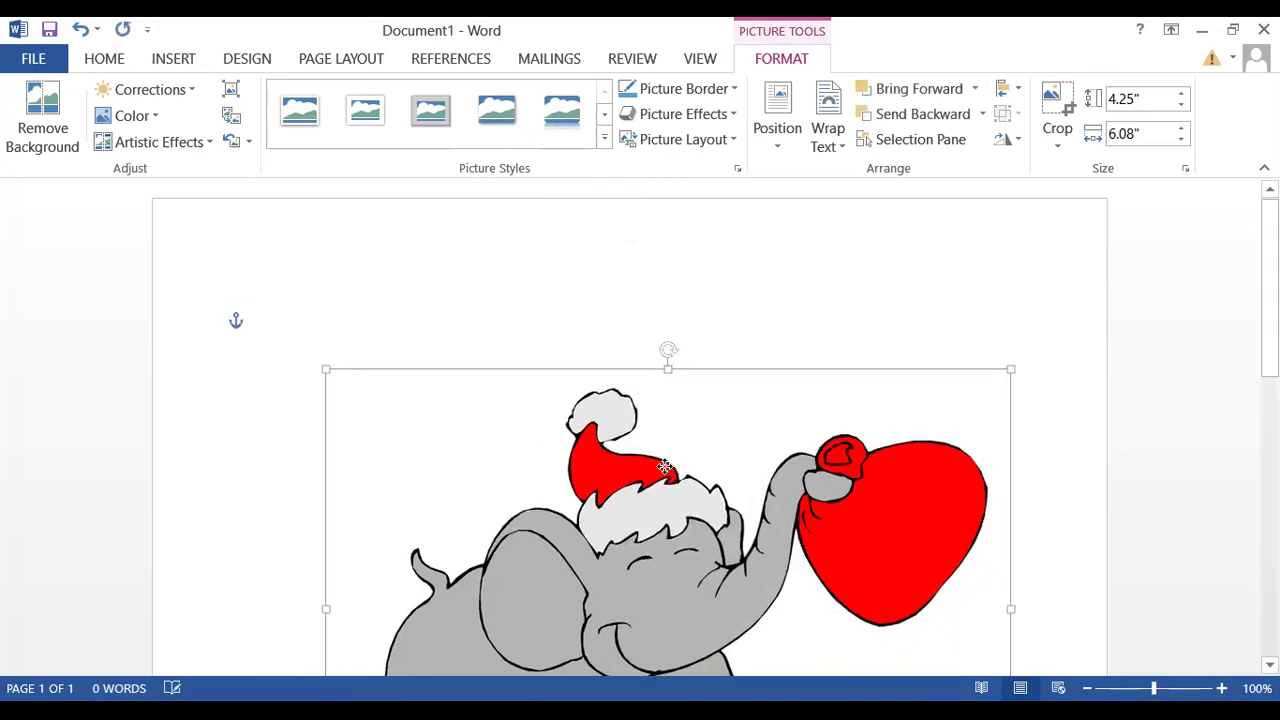
{"action": "left_click_drag", "start_coordinate": [664, 467], "coordinate": [580, 342]}
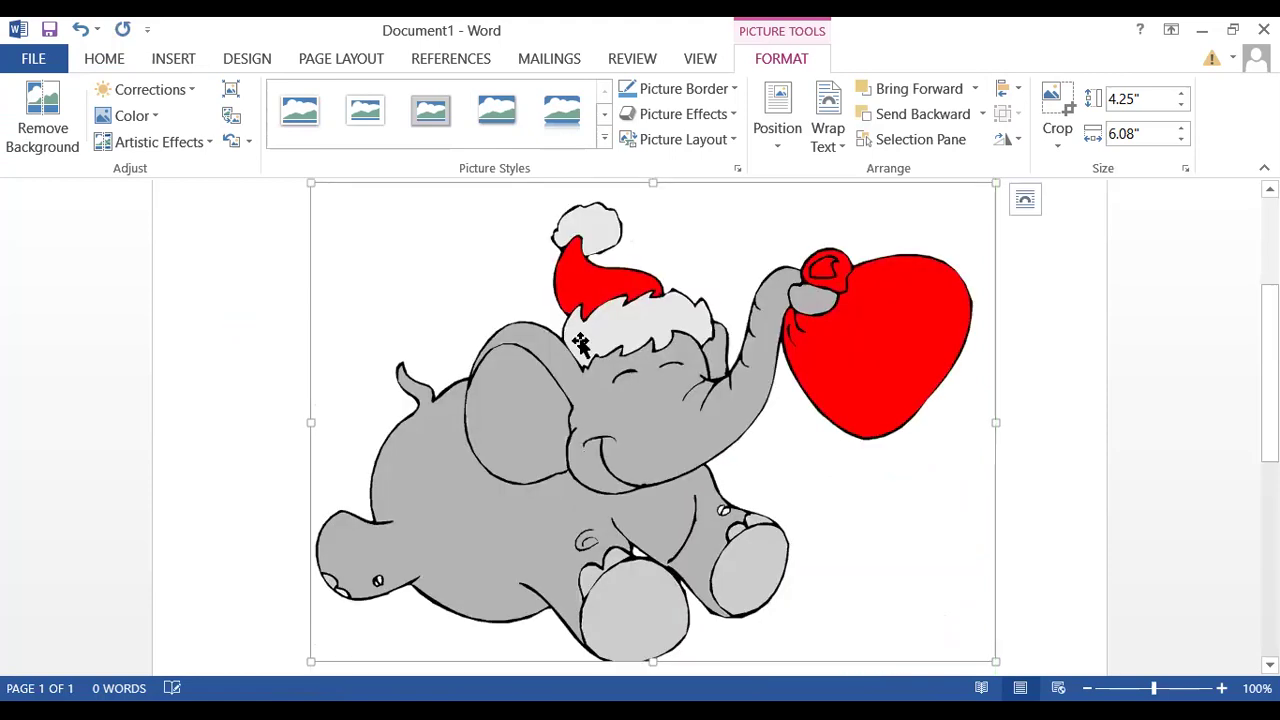
{"action": "scroll", "coordinate": [630, 427], "scroll_direction": "up", "scroll_amount": 5}
{"action": "left_click", "coordinate": [264, 320]}
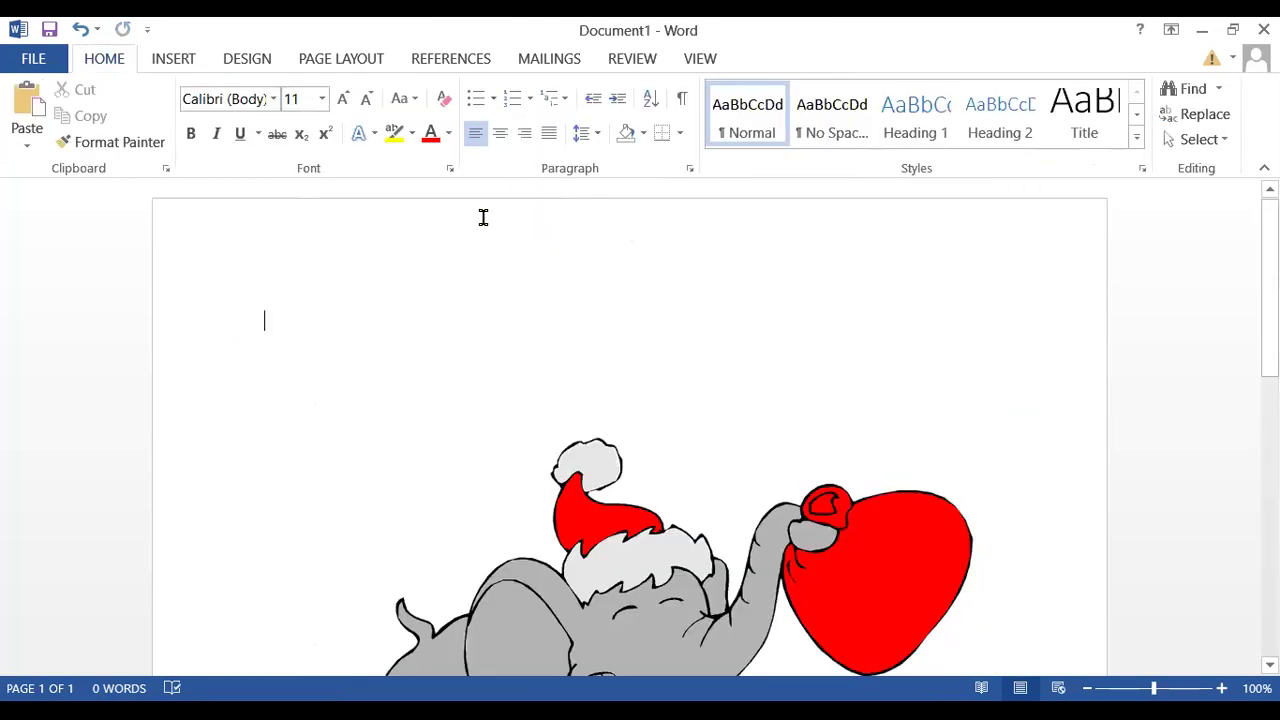
- Insert a Simple Text Box and delete its placeholder text
{"action": "left_click", "coordinate": [171, 66]}
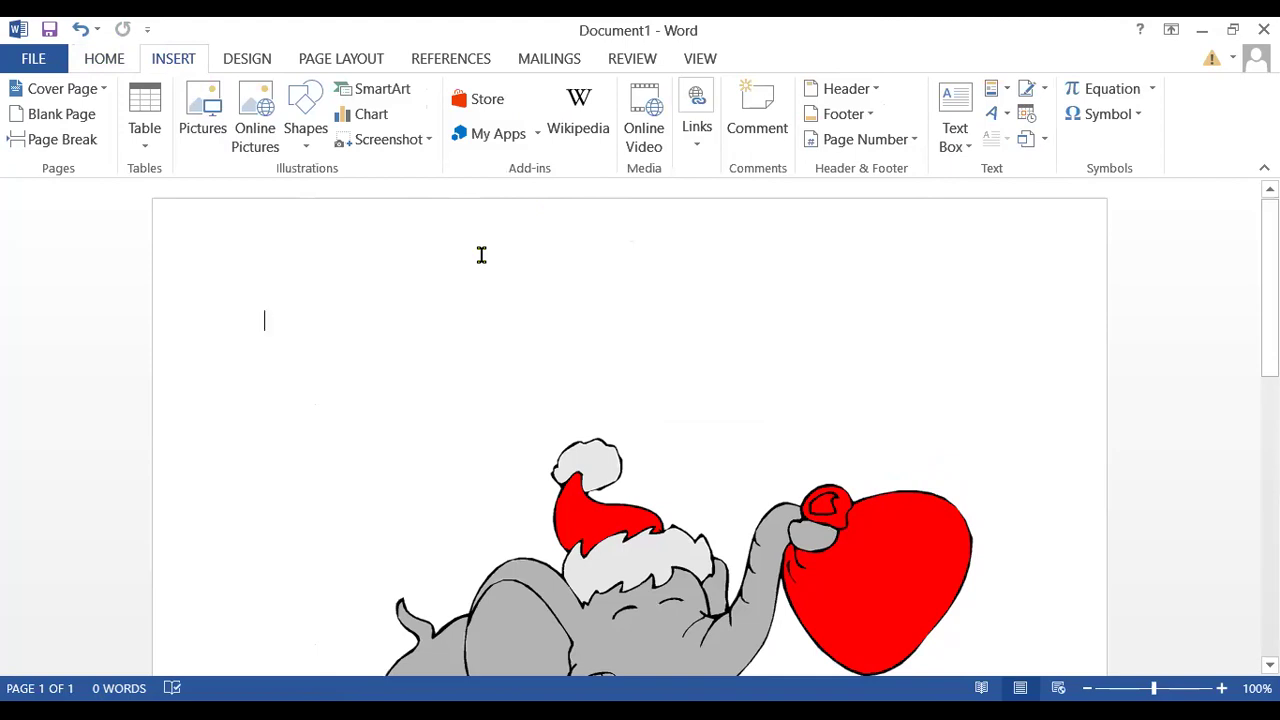
{"action": "left_click", "coordinate": [958, 101]}
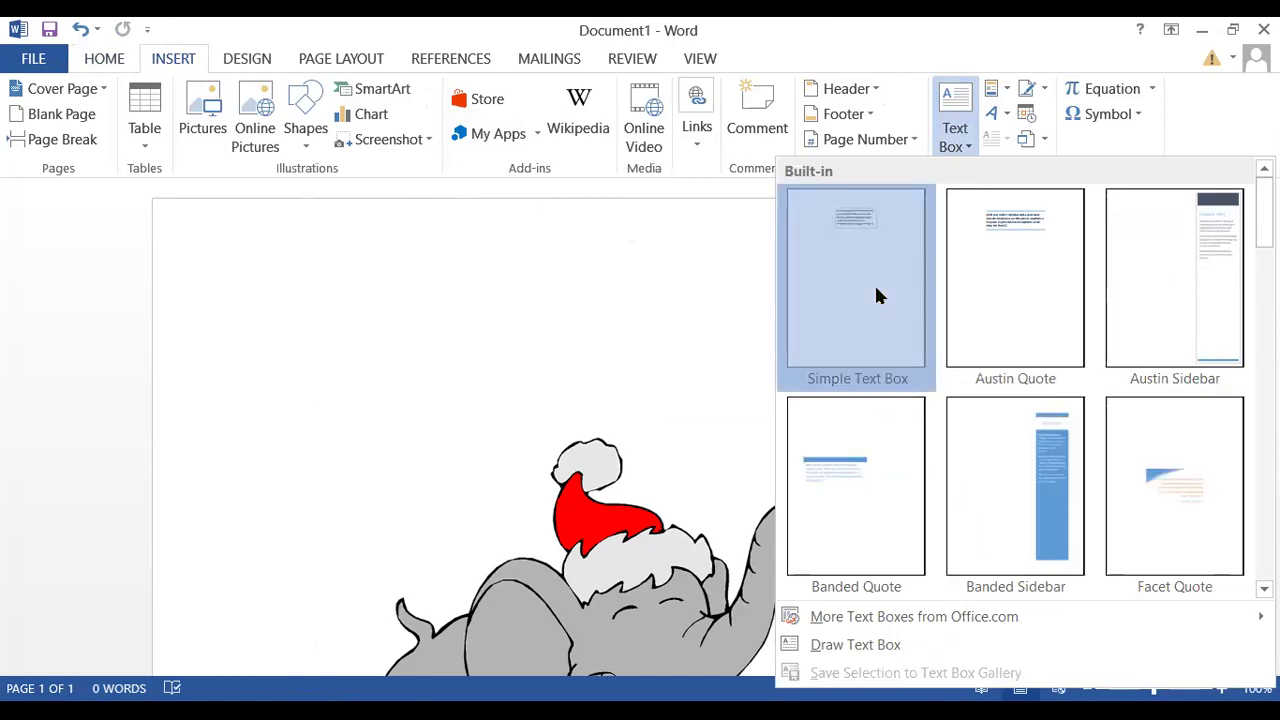
{"action": "left_click", "coordinate": [874, 283]}
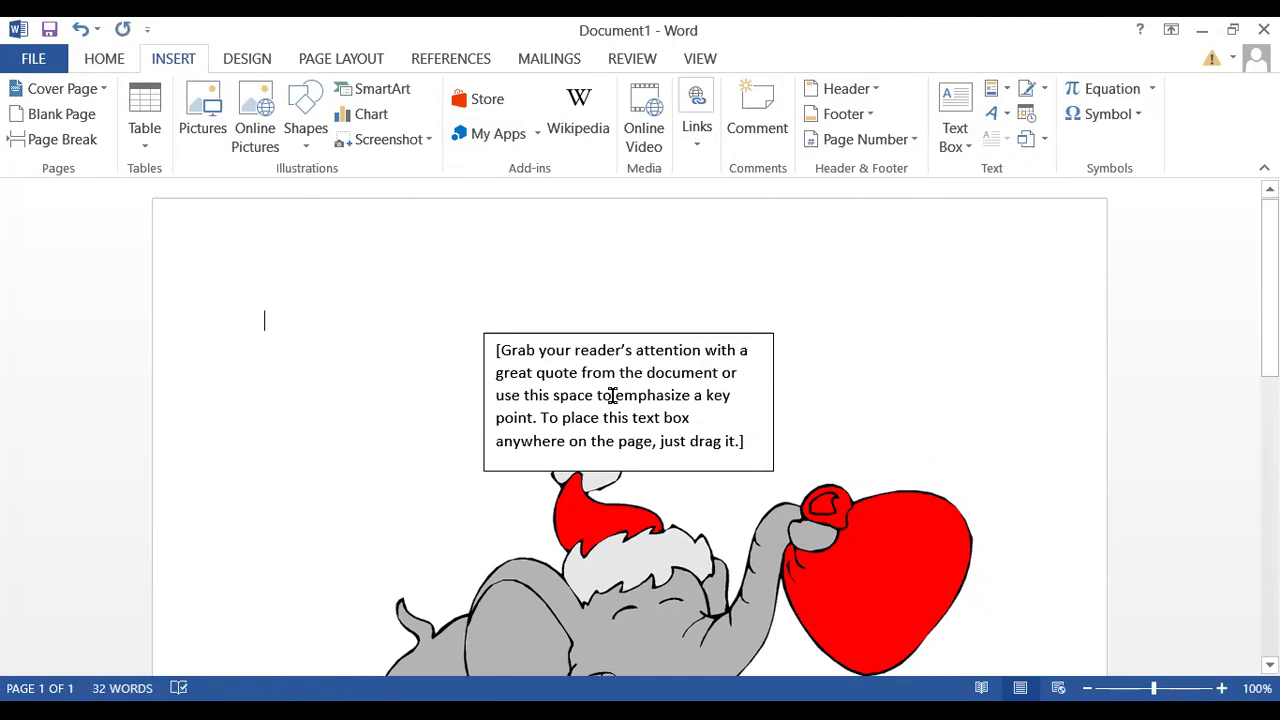
{"action": "left_click", "coordinate": [540, 358]}
{"action": "key", "text": "Delete"}
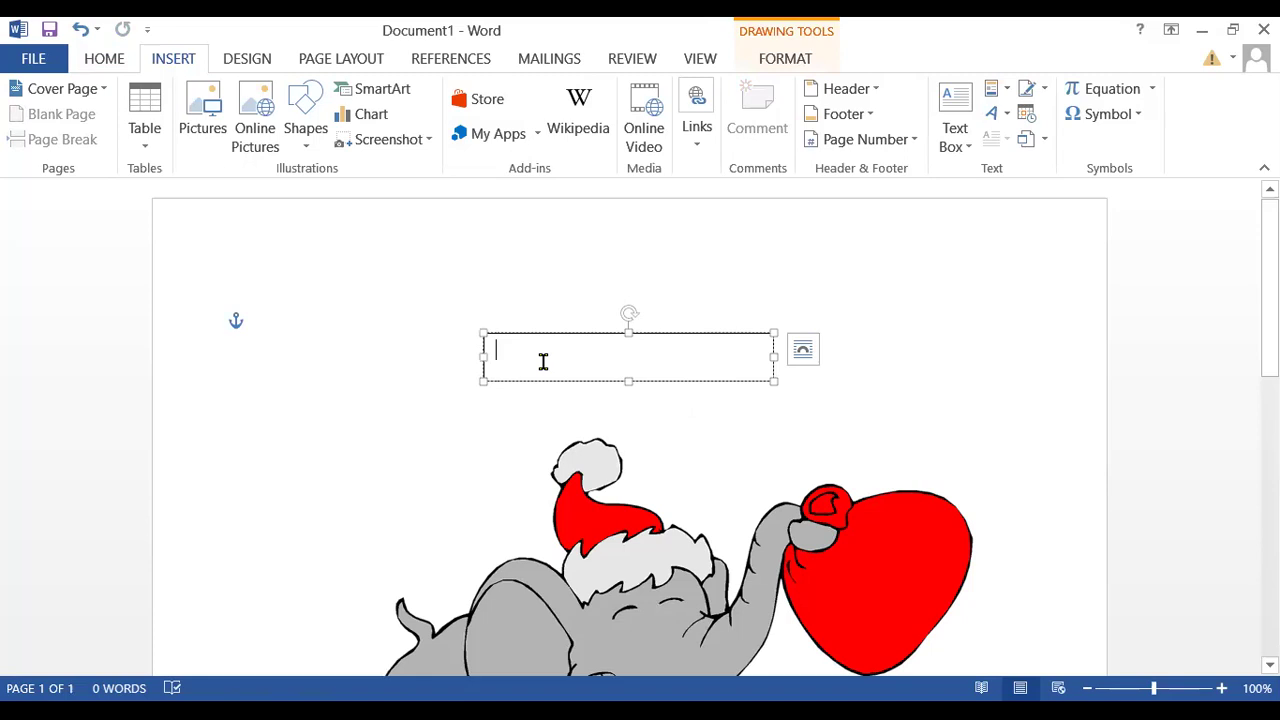
- Type 'This is an elephant.' in the text box and select the sentence
{"action": "type", "text": "T"}
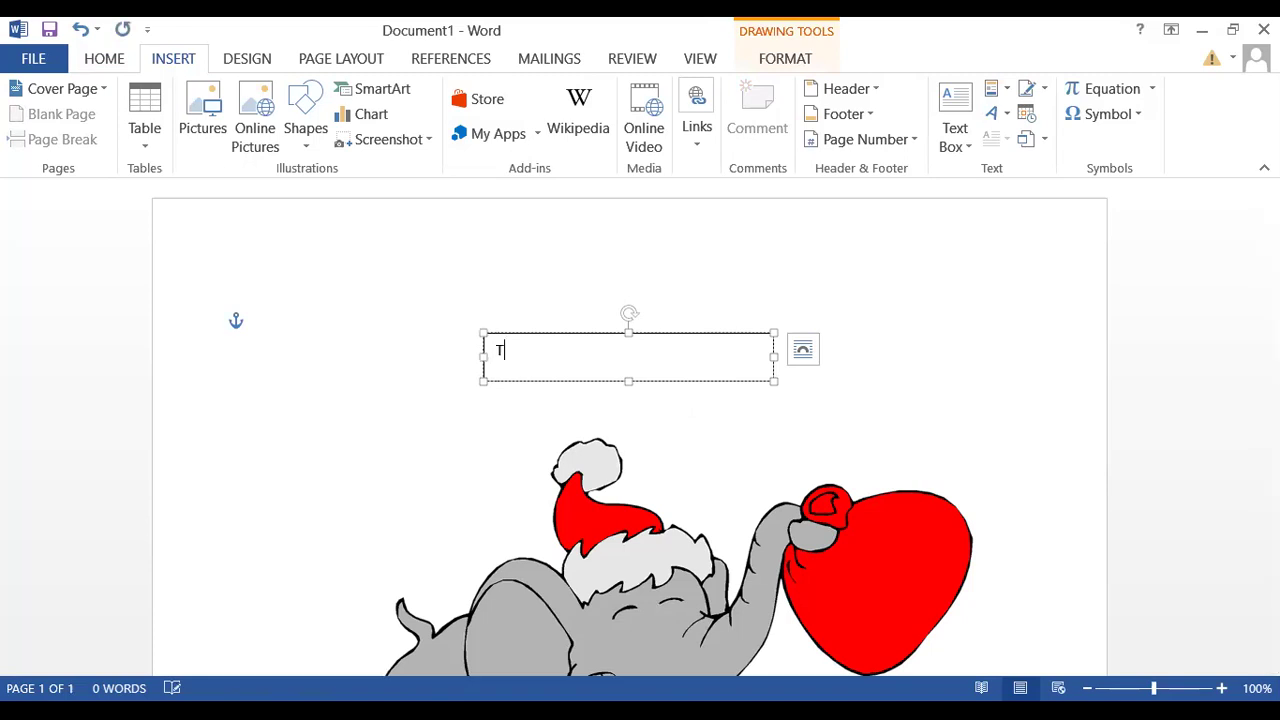
{"action": "type", "text": "H"}
{"action": "key", "text": "BackSpace"}
{"action": "type", "text": "his ia"}
{"action": "key", "text": "BackSpace"}
{"action": "type", "text": "s an elephant"}
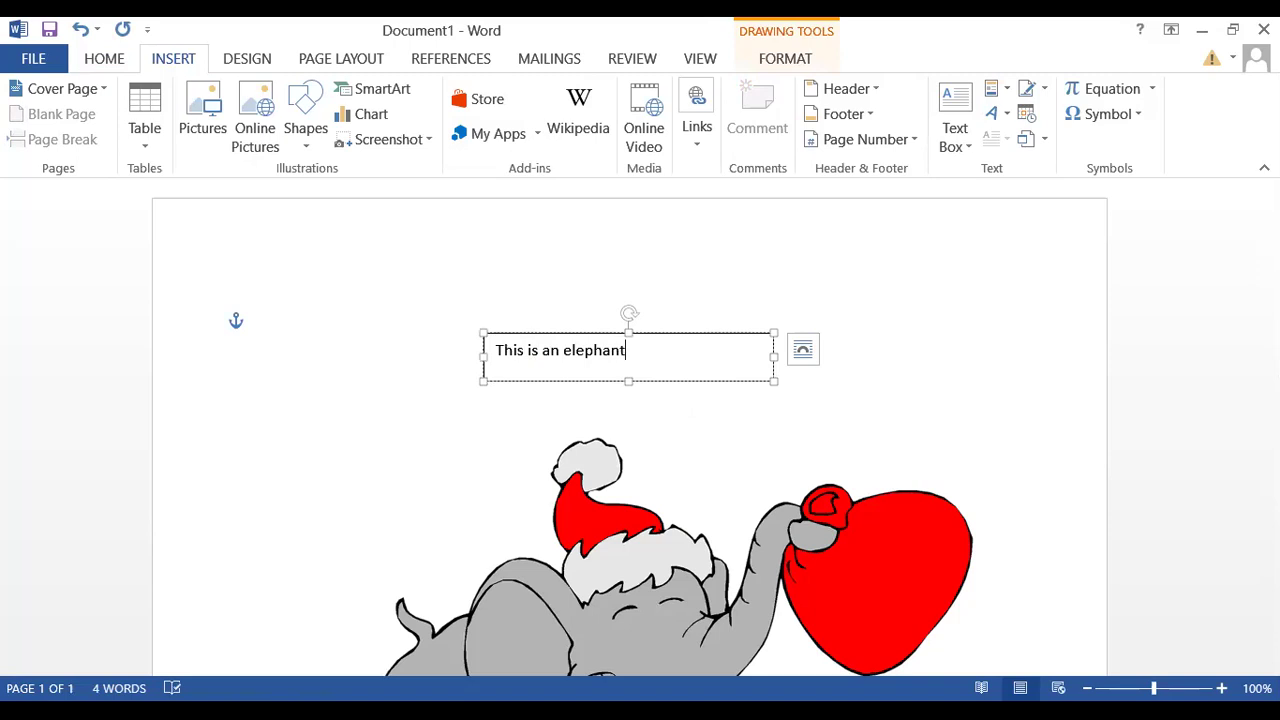
{"action": "type", "text": "."}
{"action": "left_click_drag", "start_coordinate": [634, 357], "coordinate": [480, 354]}
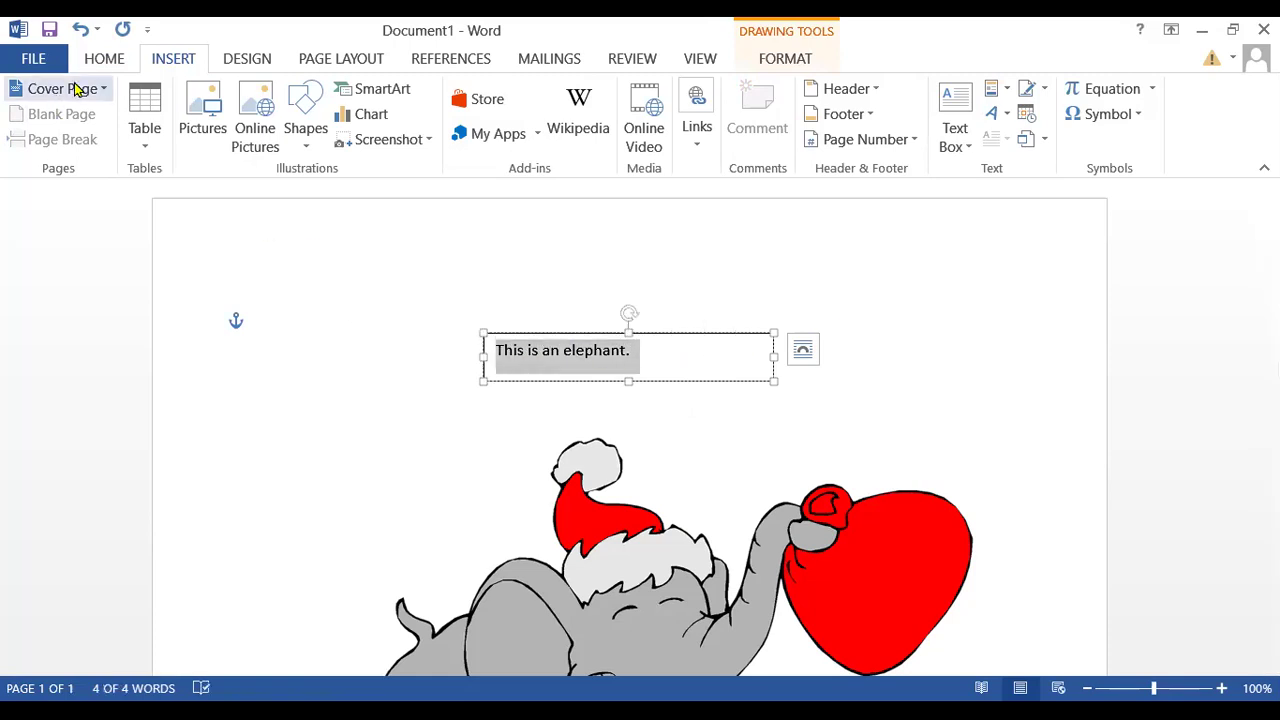
{"action": "left_click", "coordinate": [101, 63]}
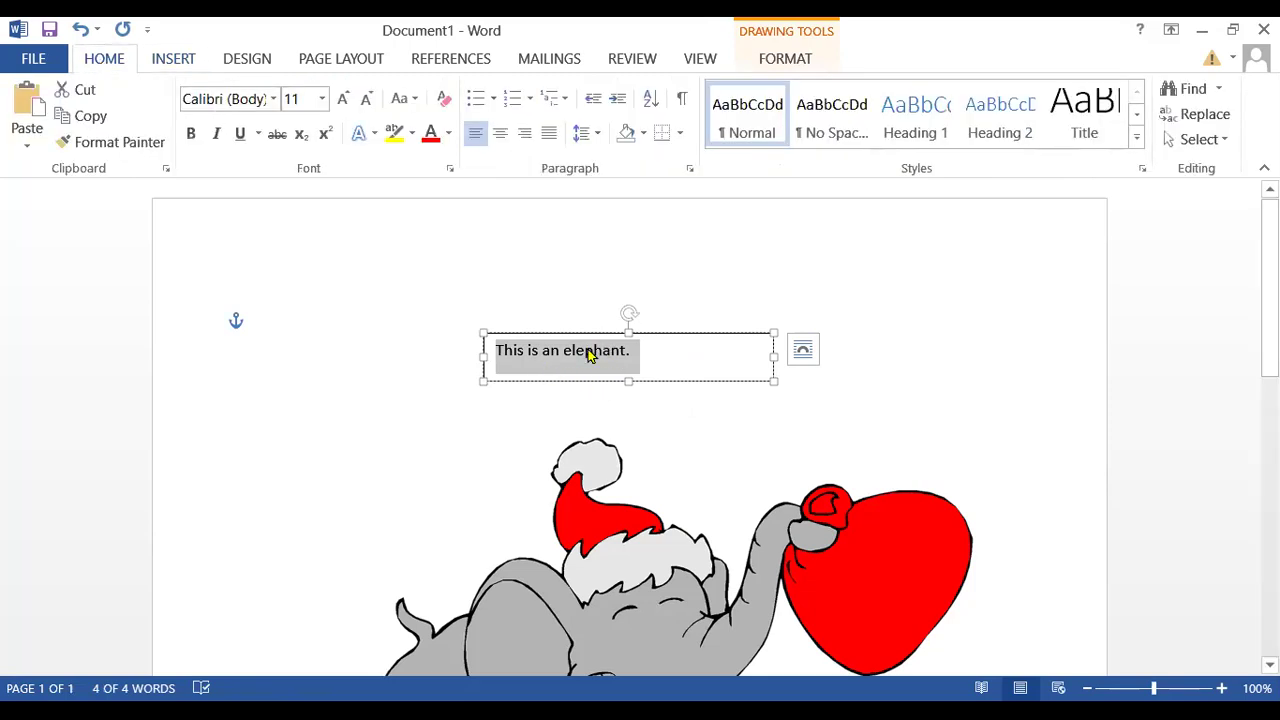
- Enlarge the sentence to font size 26 and widen the text box to fit one line
{"action": "left_click", "coordinate": [343, 100]}
{"action": "left_click", "coordinate": [343, 100]}
{"action": "left_click", "coordinate": [343, 100]}
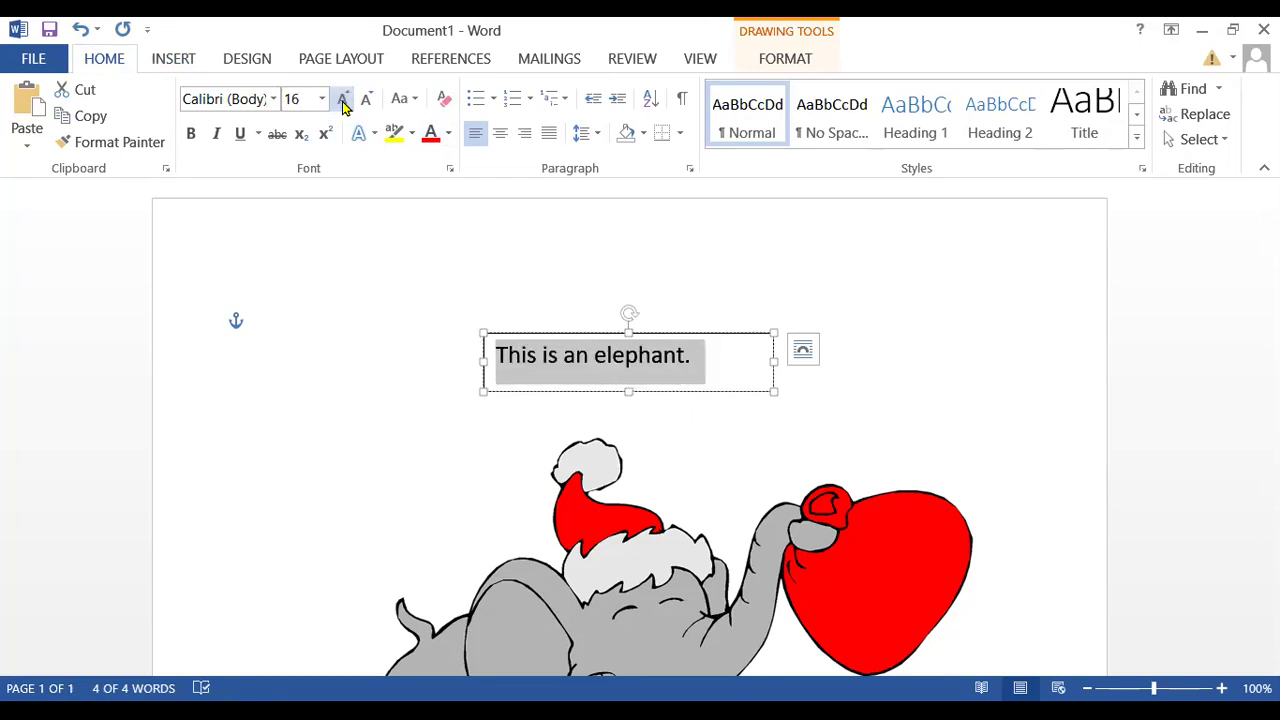
{"action": "left_click", "coordinate": [343, 100]}
{"action": "left_click", "coordinate": [343, 100]}
{"action": "left_click", "coordinate": [343, 100]}
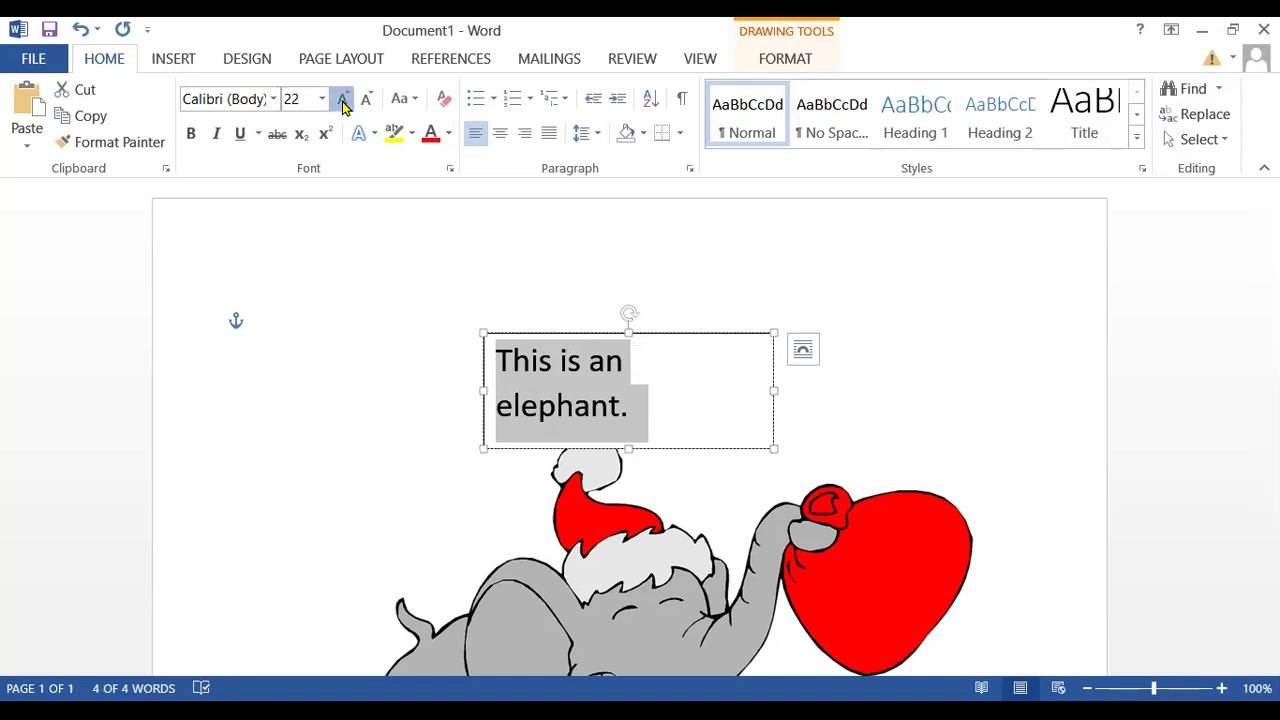
{"action": "left_click", "coordinate": [343, 100]}
{"action": "left_click", "coordinate": [343, 100]}
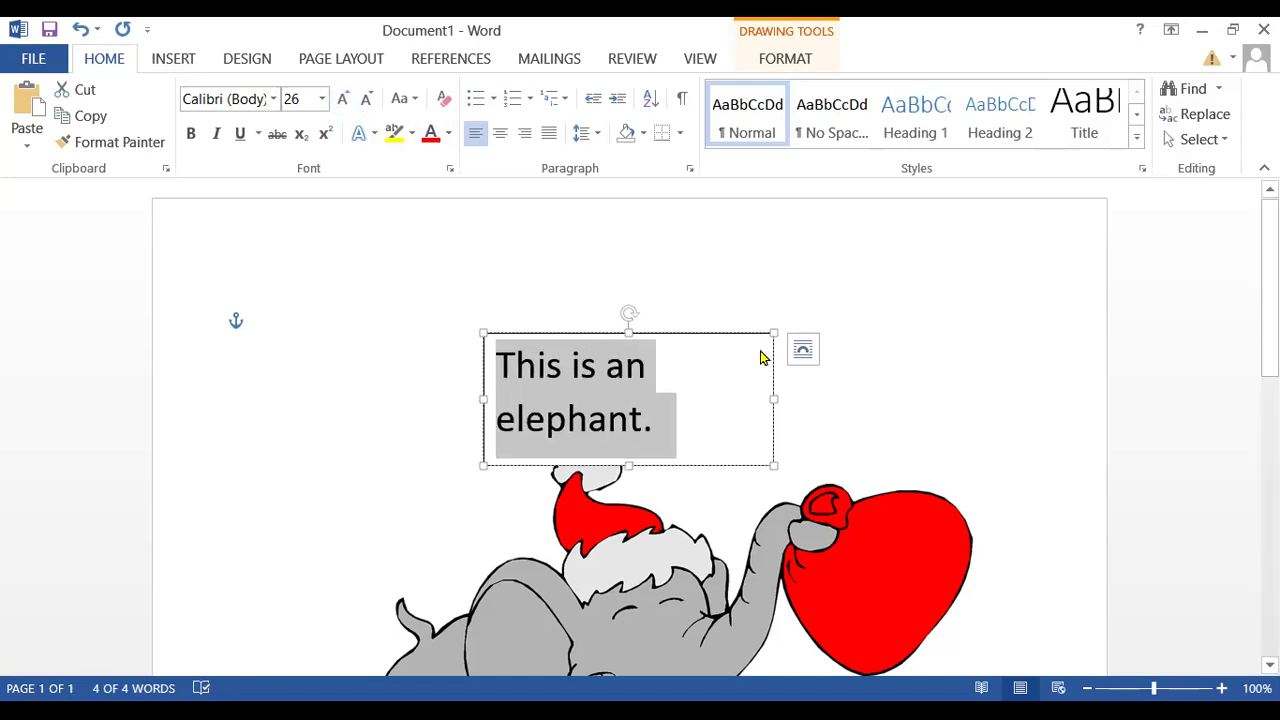
{"action": "left_click", "coordinate": [773, 398]}
{"action": "left_click_drag", "start_coordinate": [803, 398], "coordinate": [960, 405]}
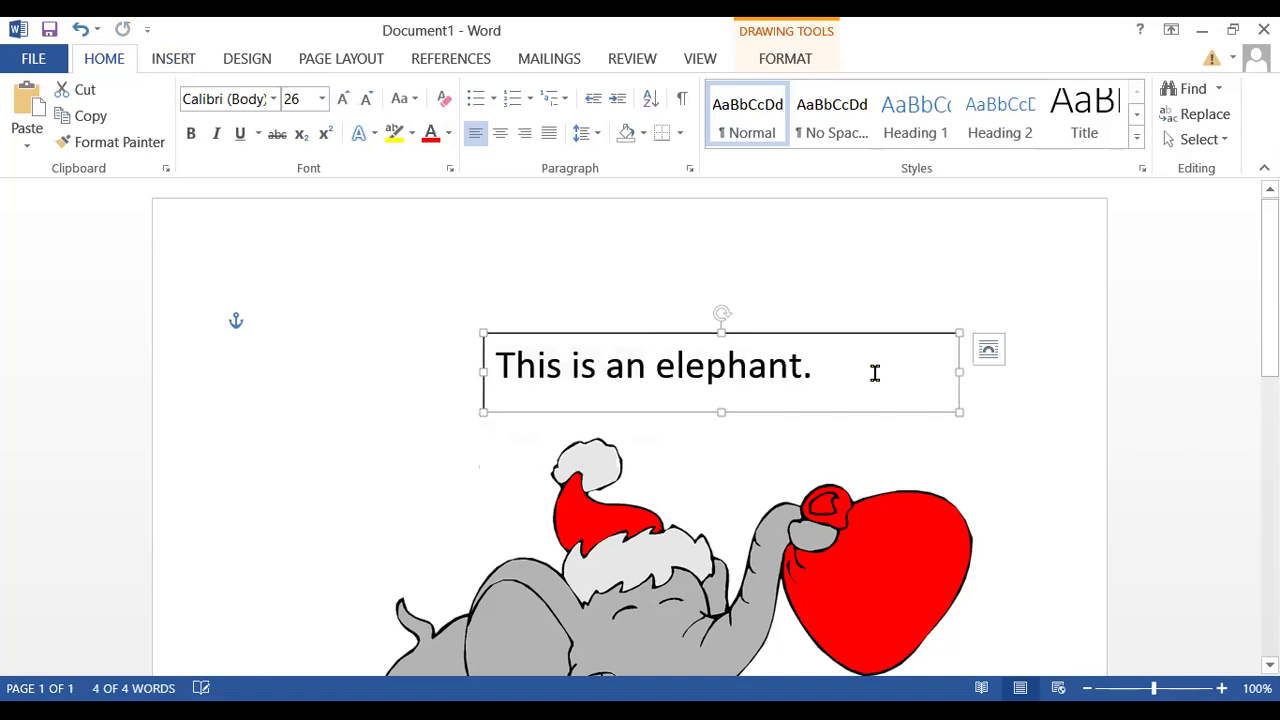
- Centre the sentence in the text box and colour it red
{"action": "left_click_drag", "start_coordinate": [814, 366], "coordinate": [434, 351]}
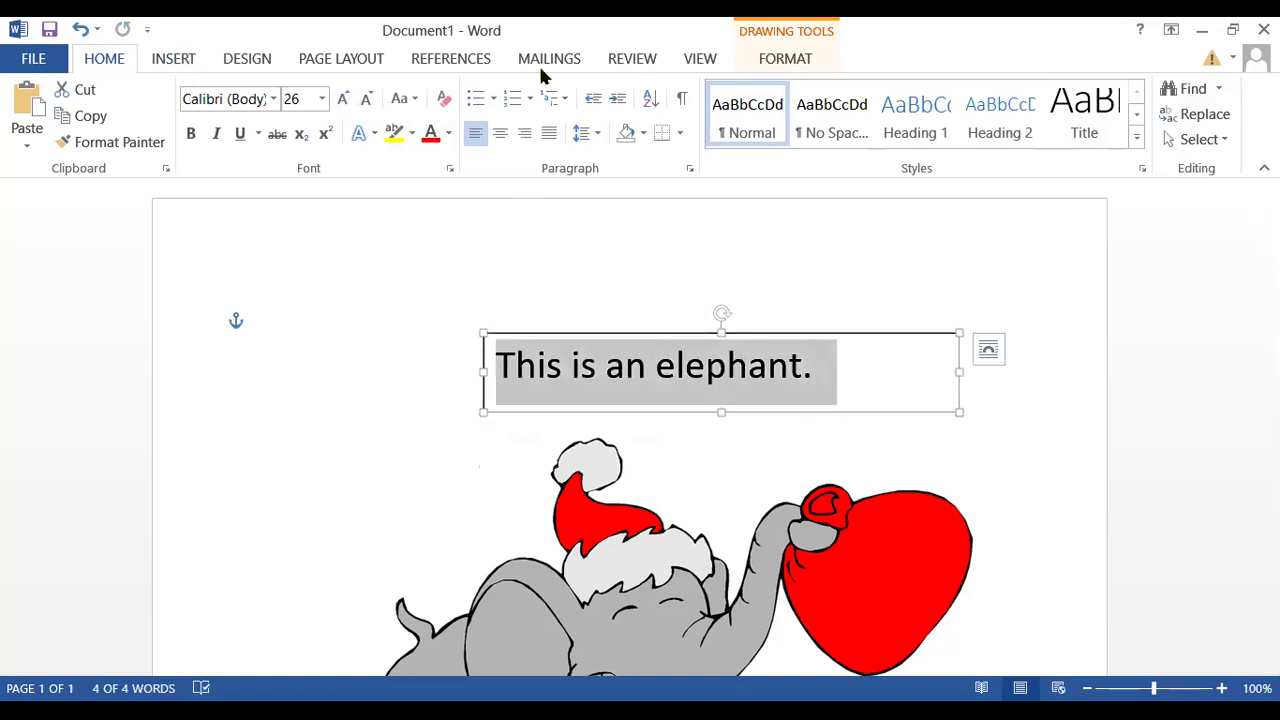
{"action": "left_click", "coordinate": [500, 133]}
{"action": "left_click", "coordinate": [430, 137]}
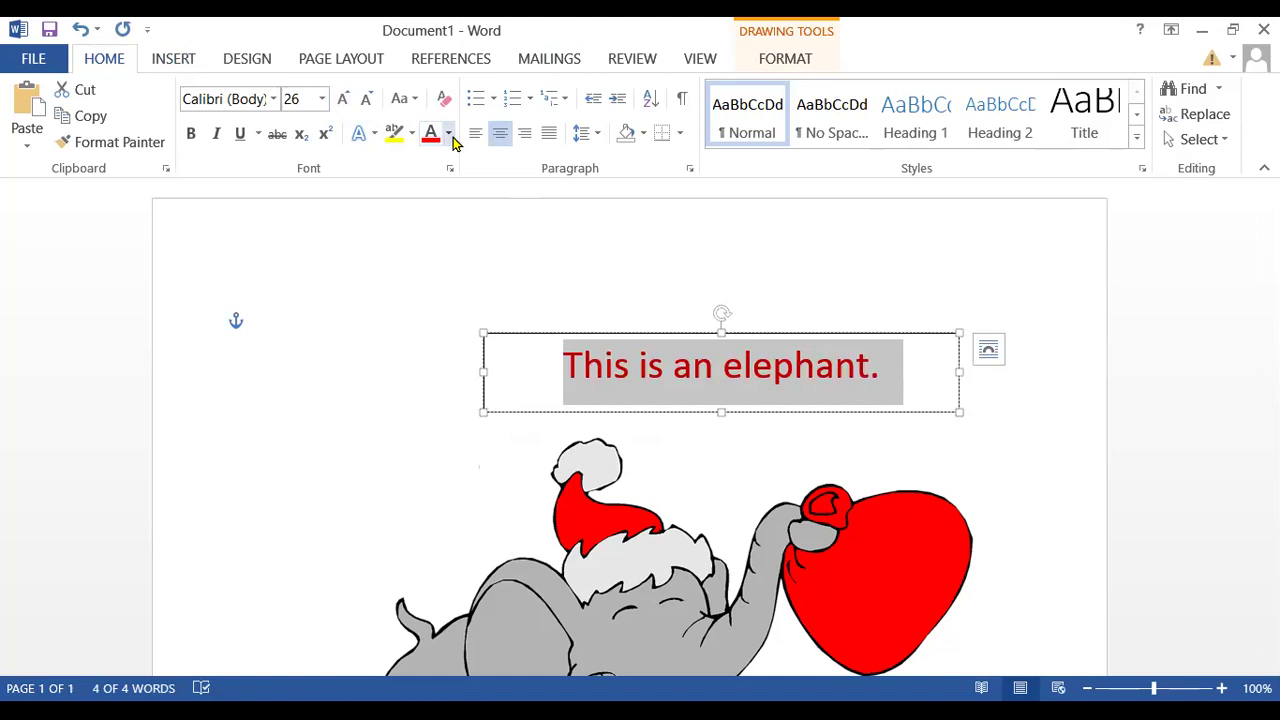
- Apply a blue gradient shape style to the text box
{"action": "left_click", "coordinate": [790, 58]}
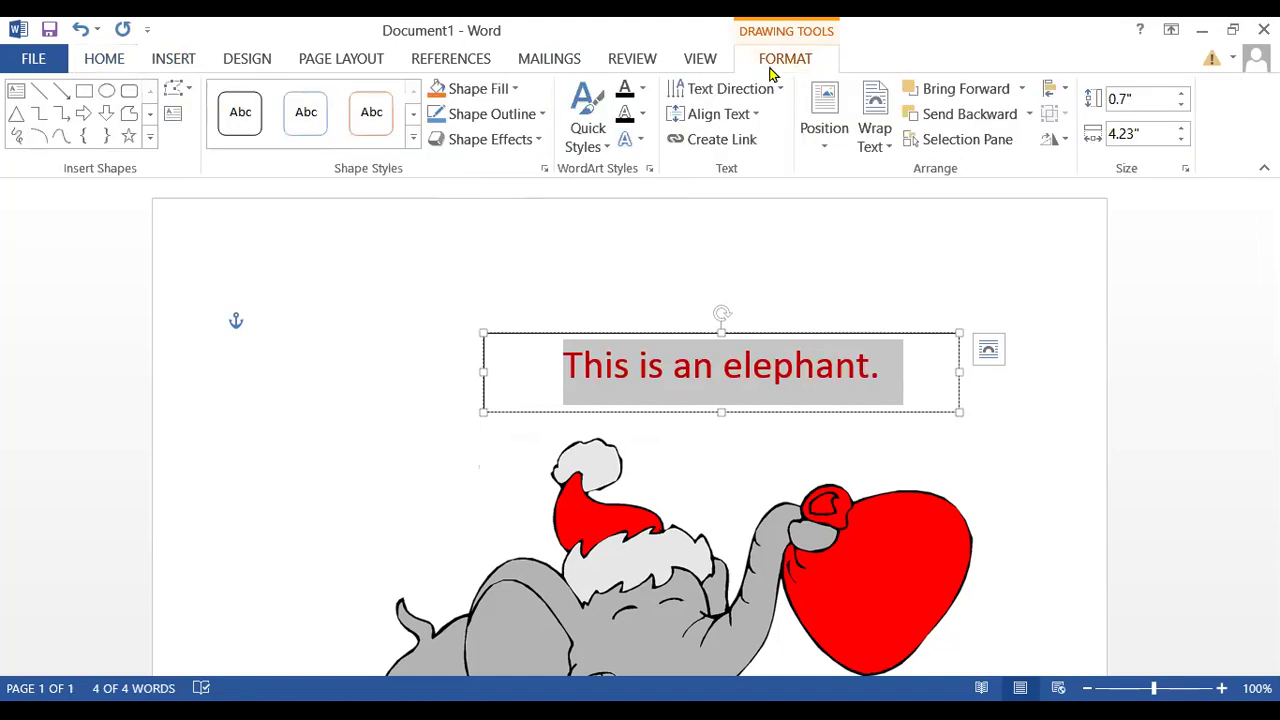
{"action": "left_click", "coordinate": [412, 139]}
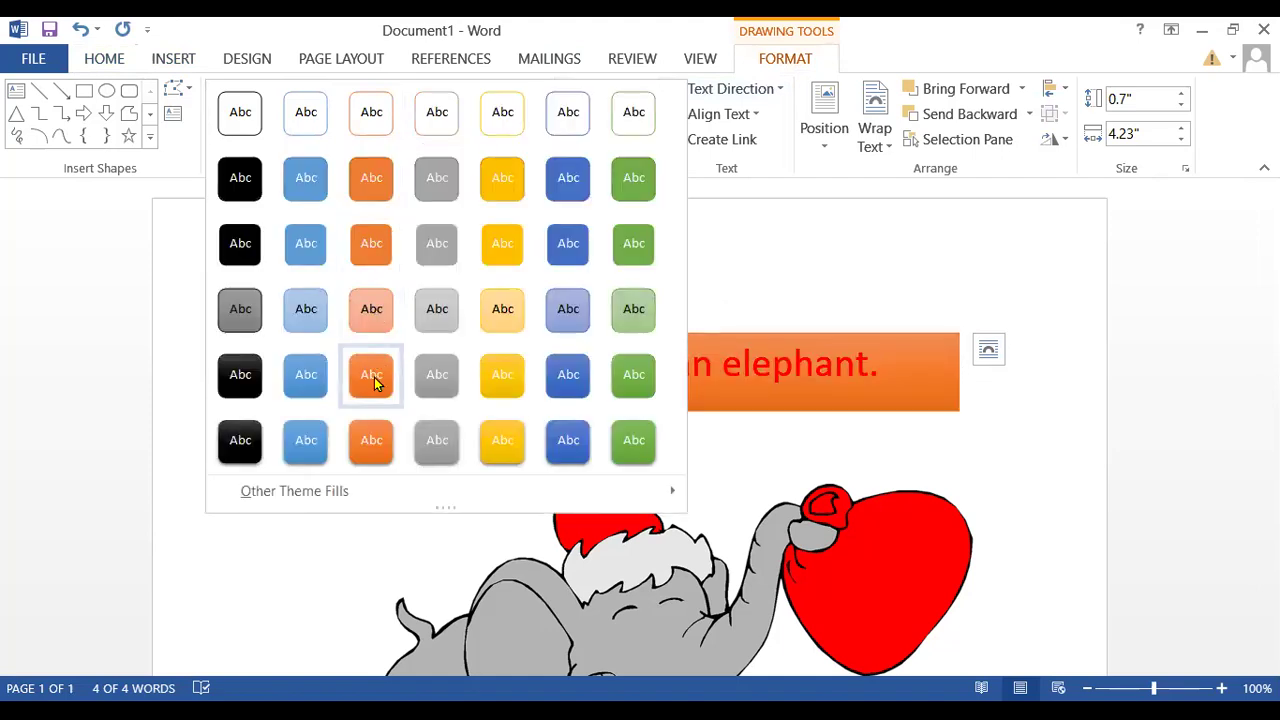
{"action": "left_click", "coordinate": [305, 440]}
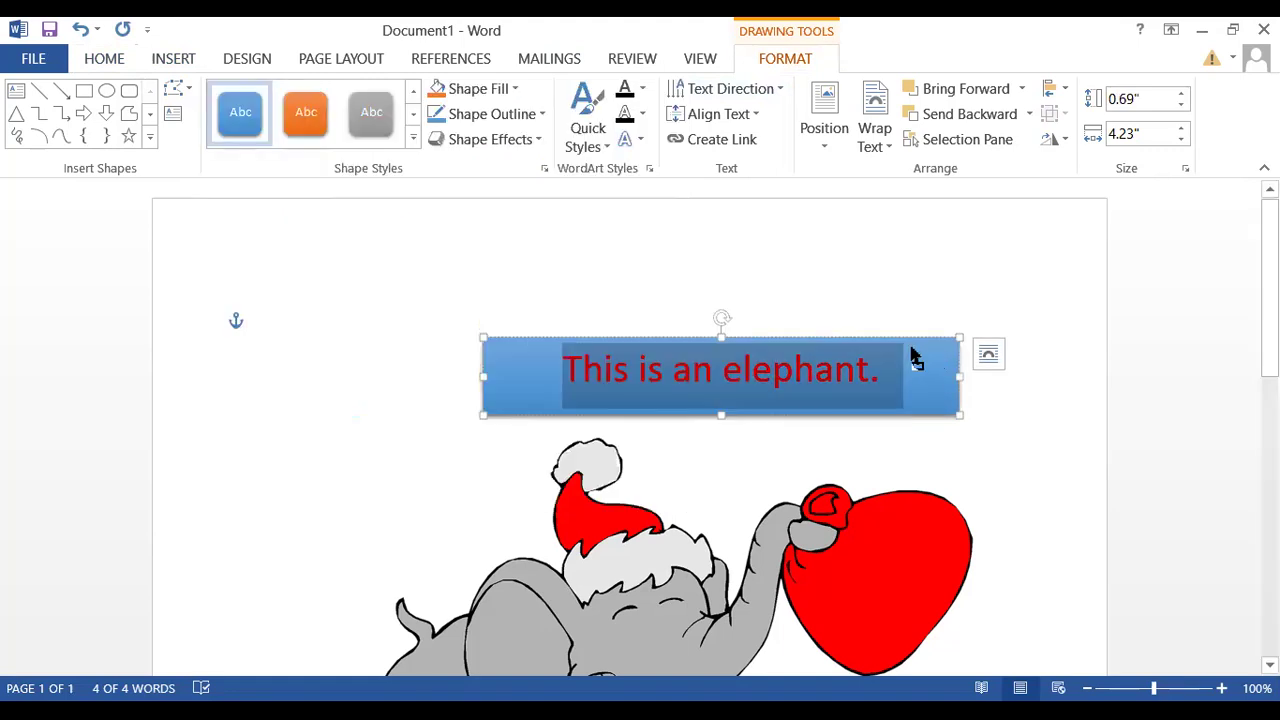
- Trim the text box height to 0.6" and shift it slightly left
{"action": "left_click", "coordinate": [959, 358]}
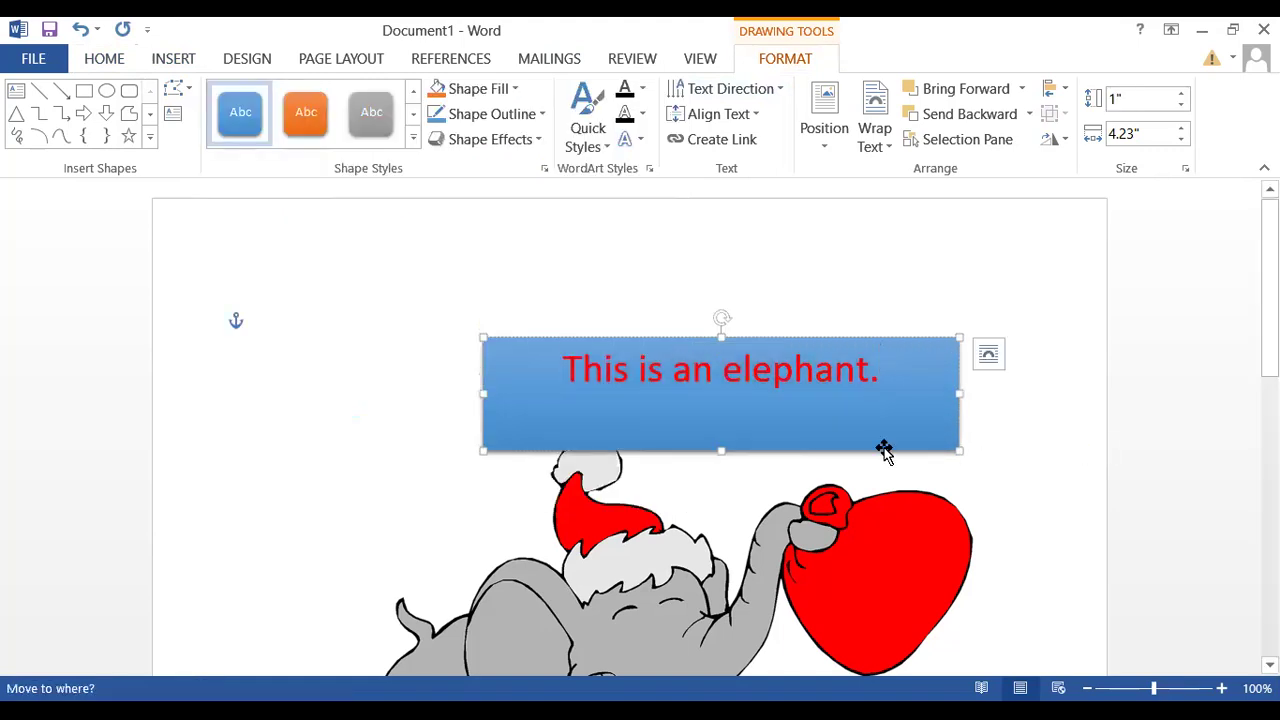
{"action": "left_click_drag", "start_coordinate": [720, 450], "coordinate": [720, 406]}
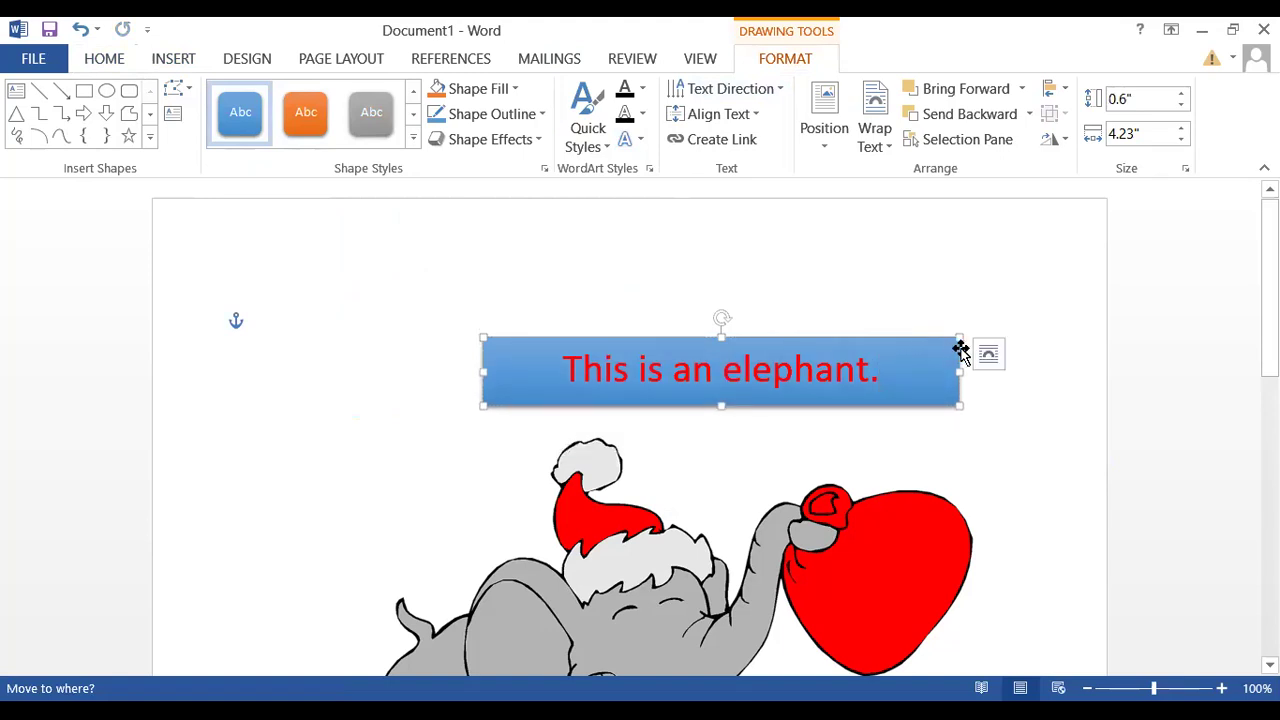
{"action": "left_click_drag", "start_coordinate": [960, 350], "coordinate": [888, 350]}
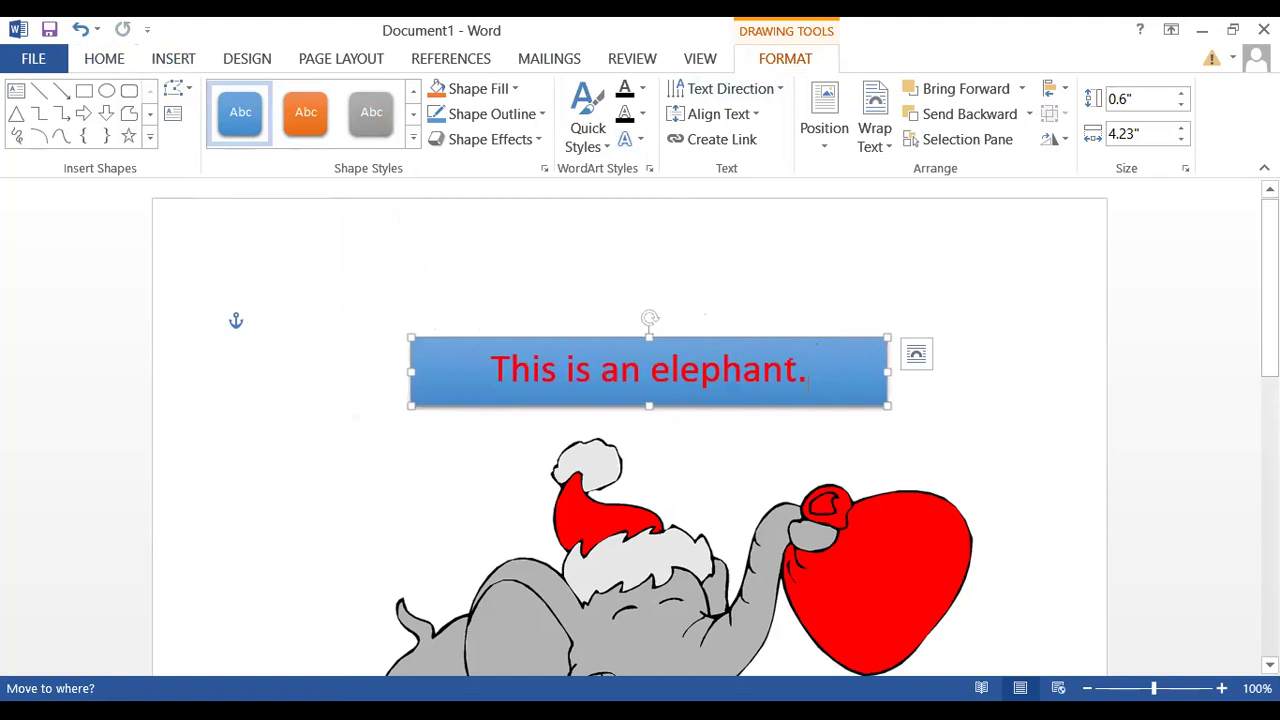
{"action": "scroll", "coordinate": [630, 427], "scroll_direction": "down", "scroll_amount": 6}
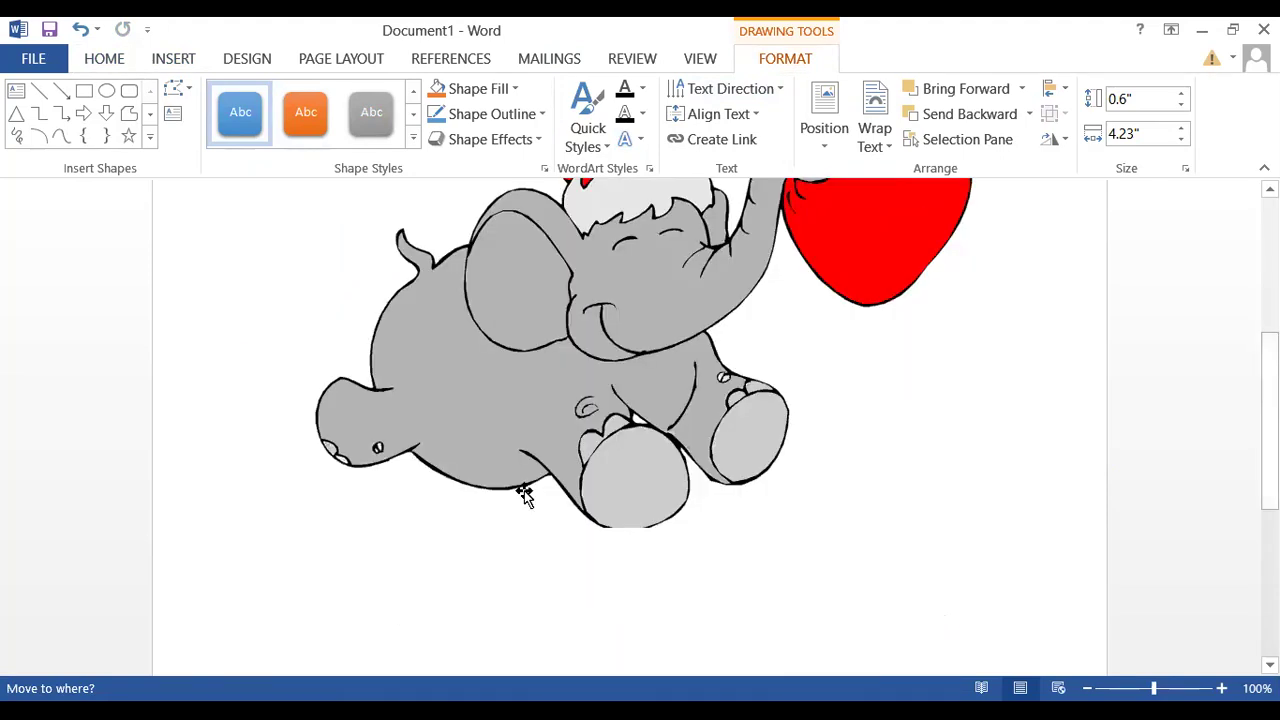
{"action": "scroll", "coordinate": [640, 427], "scroll_direction": "up", "scroll_amount": 5}
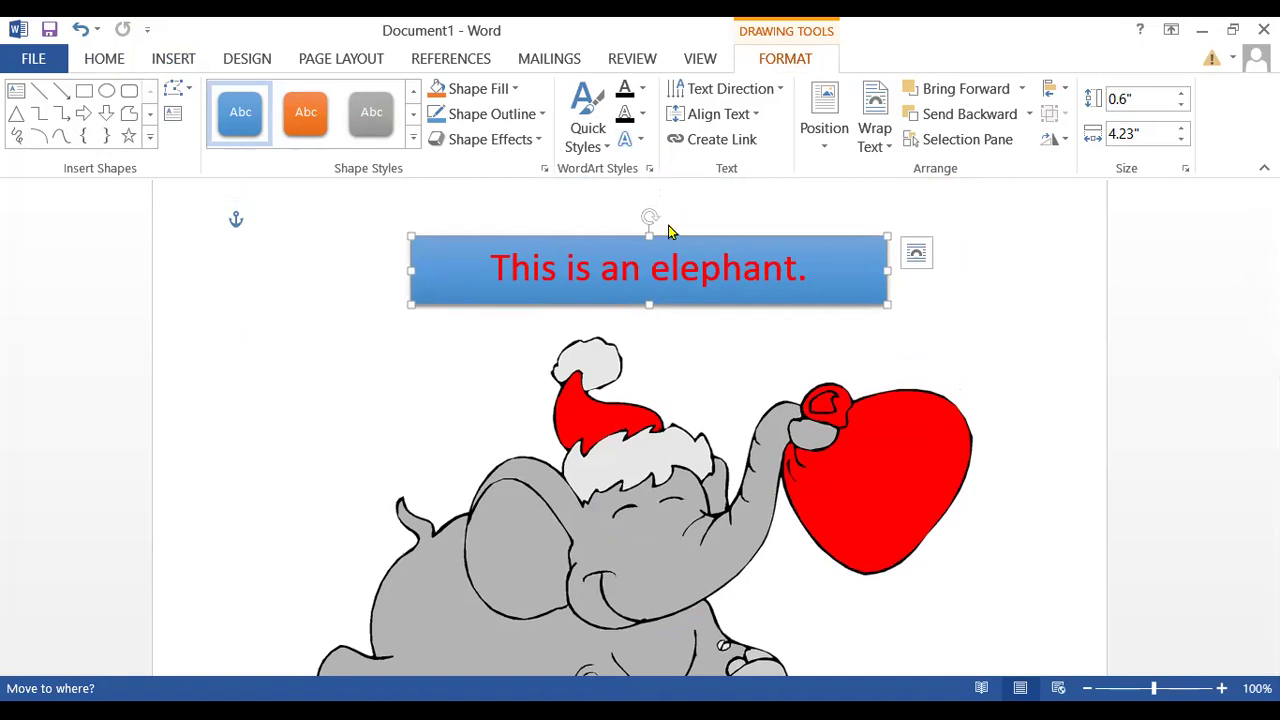
{"action": "key", "text": "alt+Tab"}
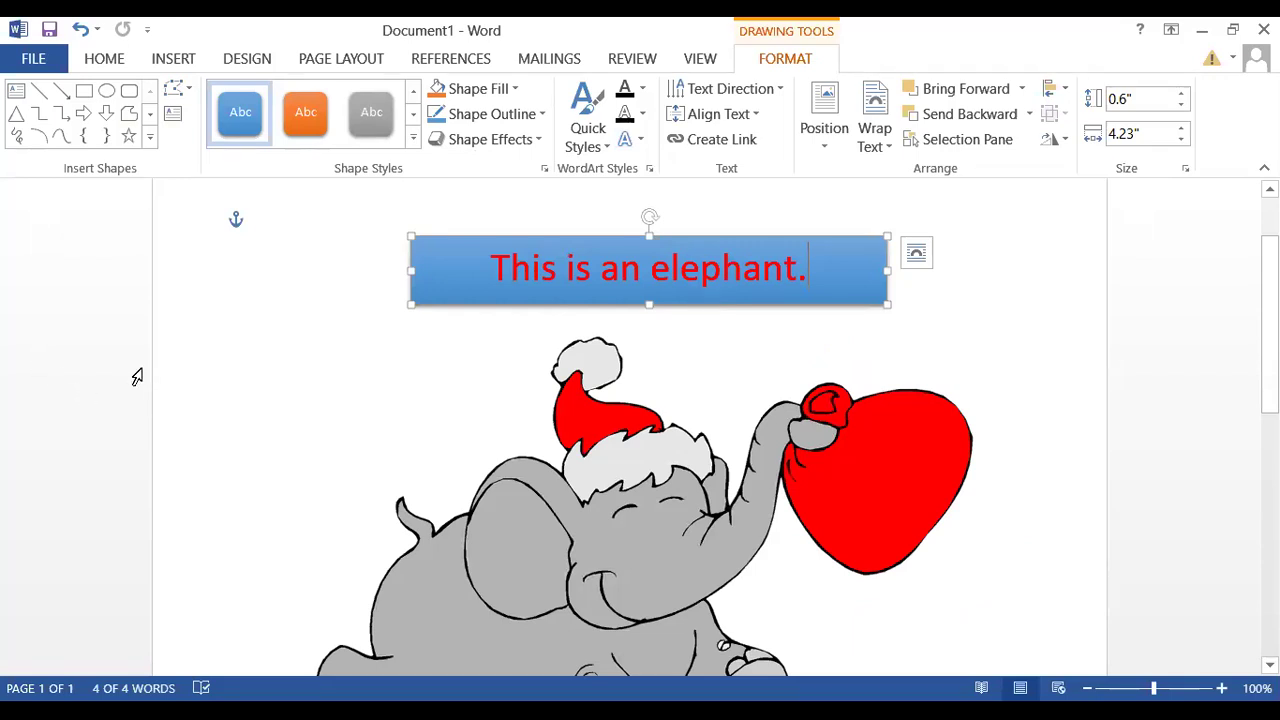
- Open the Save As page from the File menu and choose Computer as the location
{"action": "left_click", "coordinate": [38, 60]}
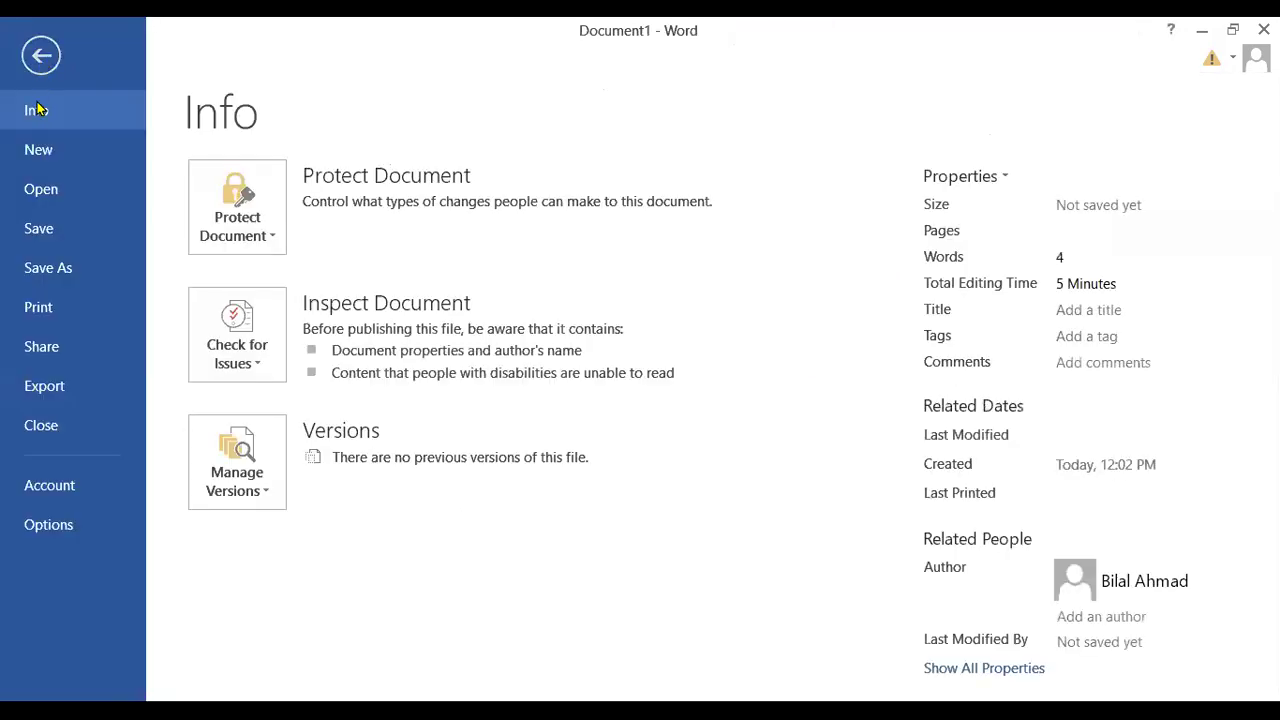
{"action": "left_click", "coordinate": [50, 238]}
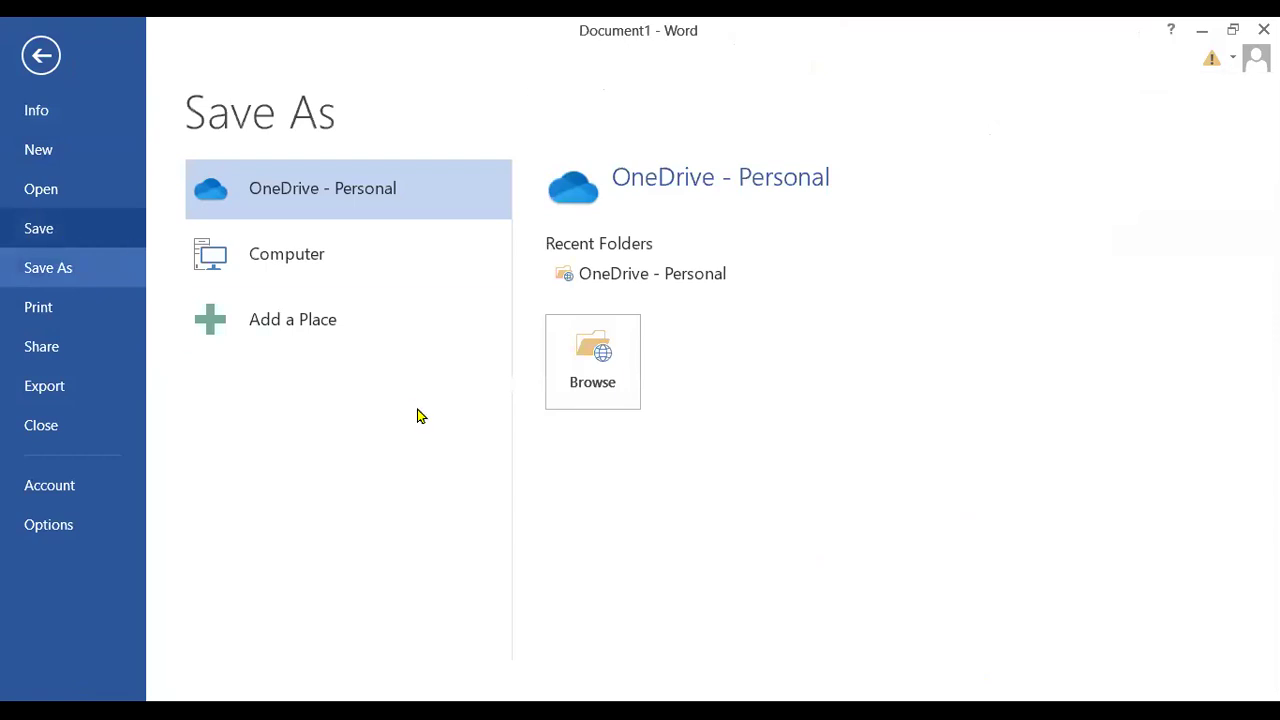
{"action": "left_click", "coordinate": [283, 275]}
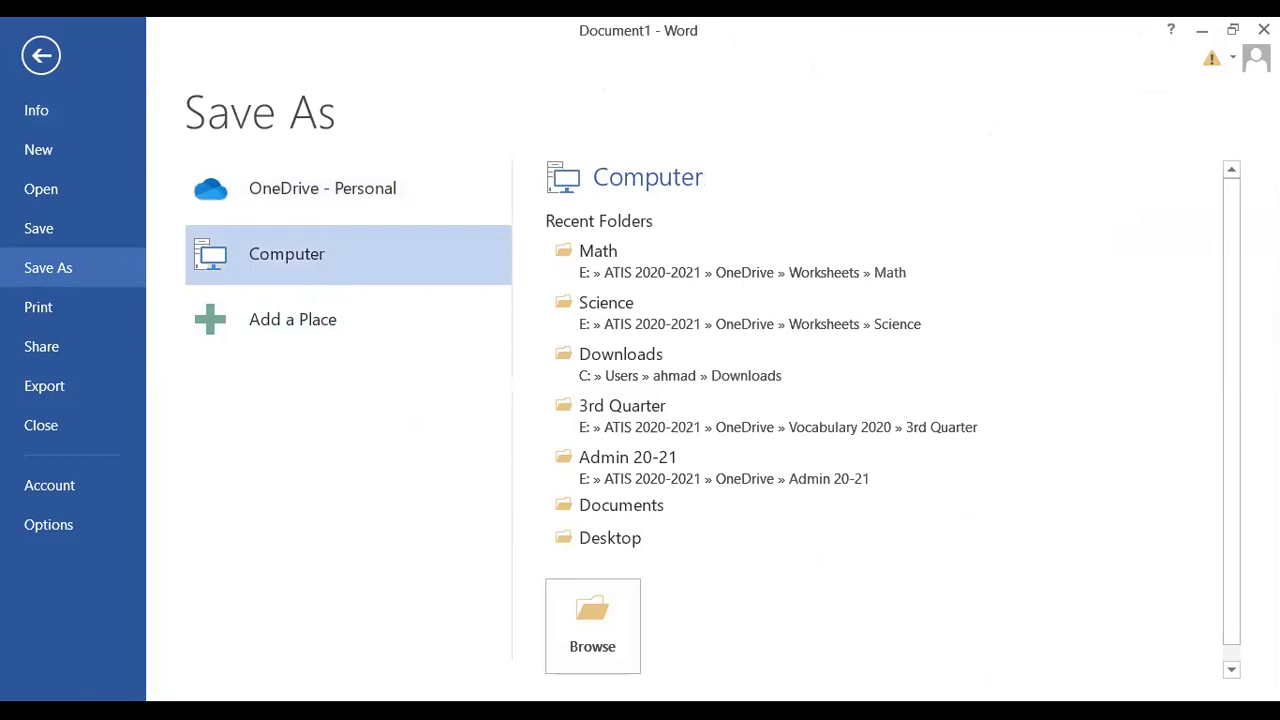
- Browse to the Documents folder and save the file under the name 'My hobby'
{"action": "left_click", "coordinate": [590, 642]}
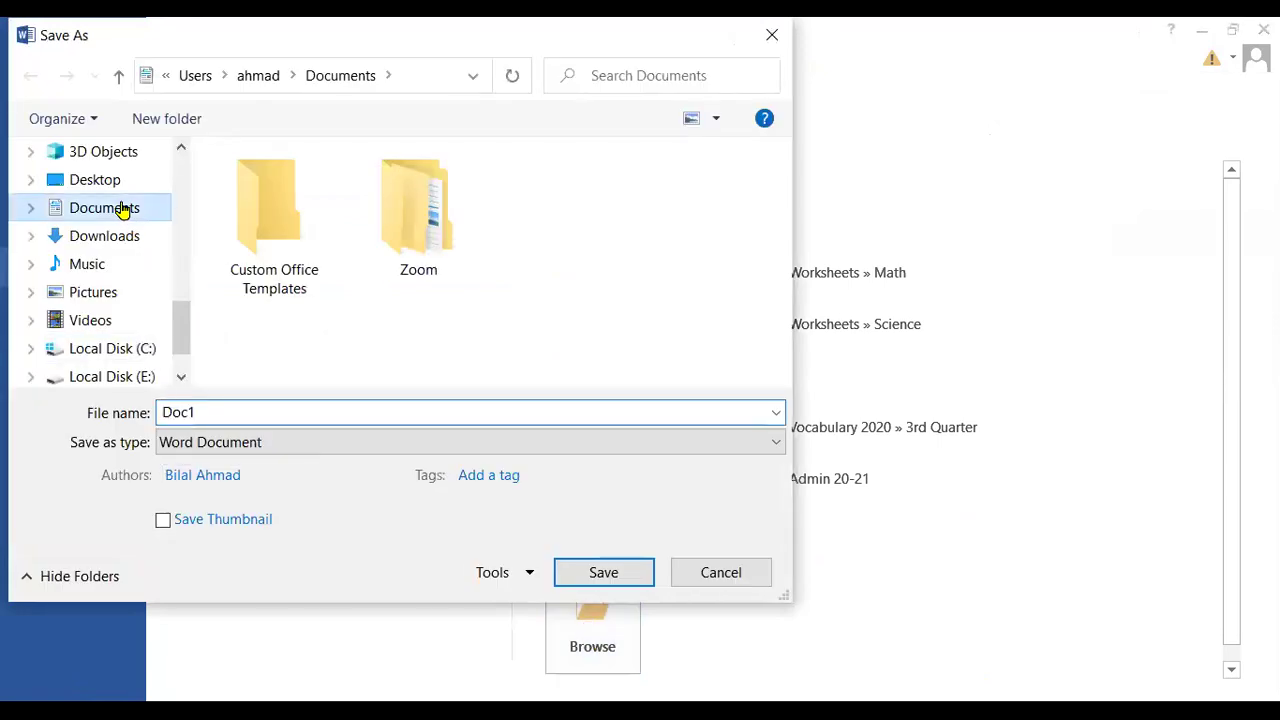
{"action": "left_click", "coordinate": [122, 208]}
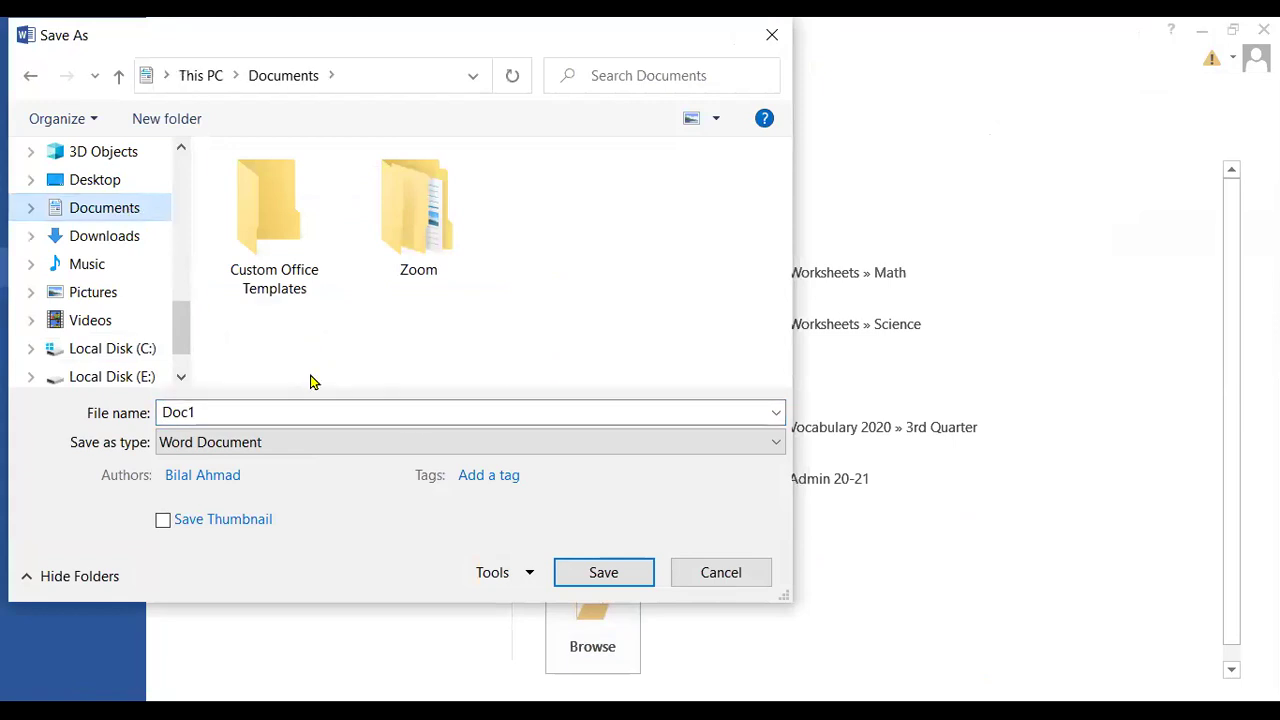
{"action": "double_click", "coordinate": [286, 410]}
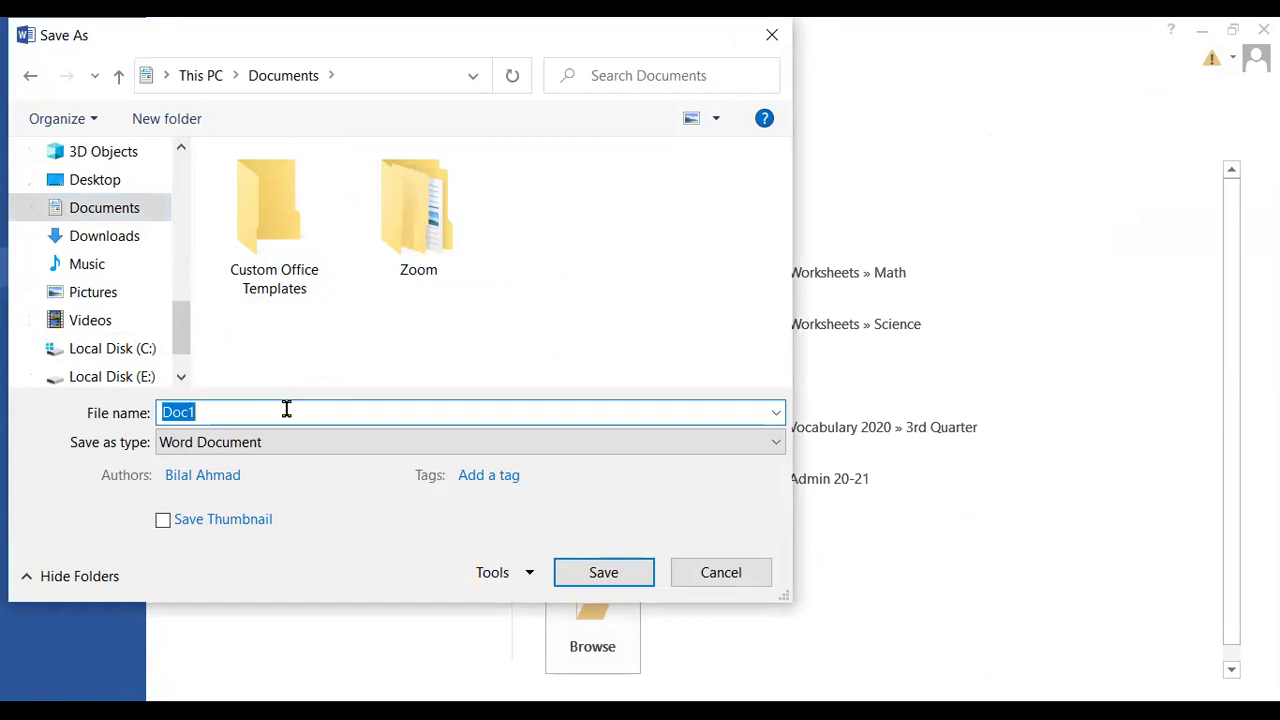
{"action": "type", "text": "My ho"}
{"action": "type", "text": "bby"}
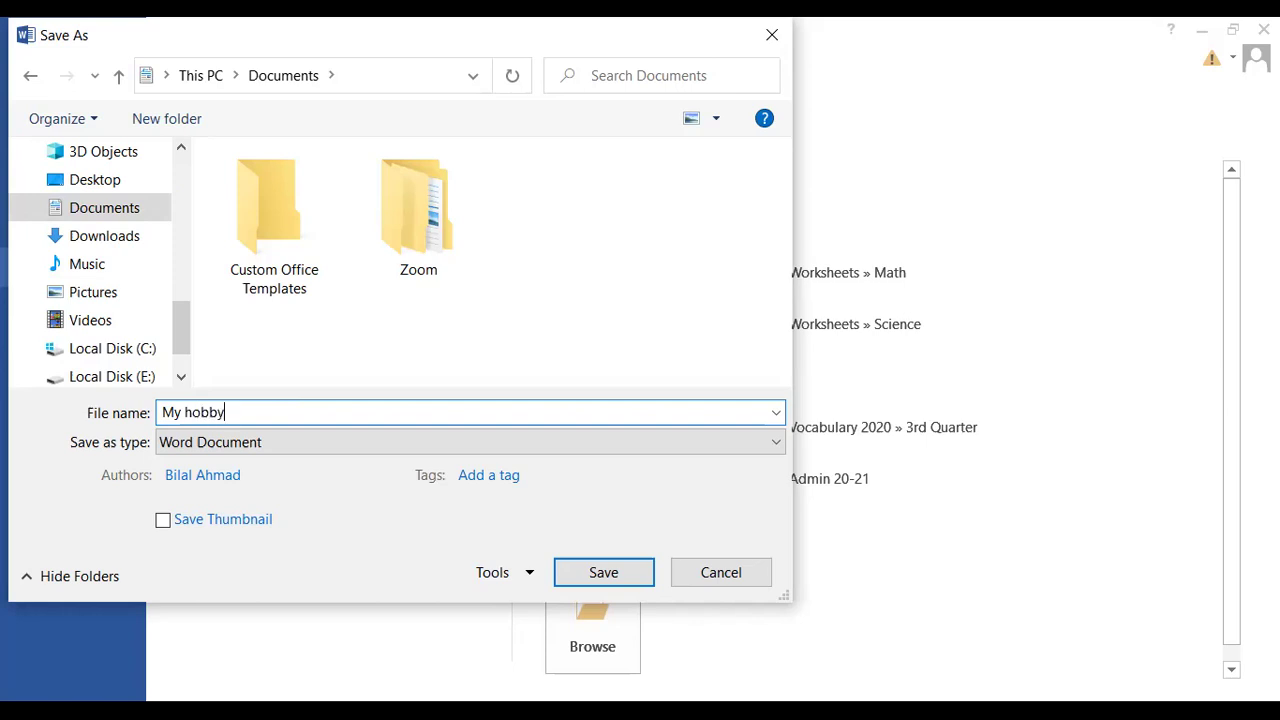
{"action": "left_click", "coordinate": [631, 579]}
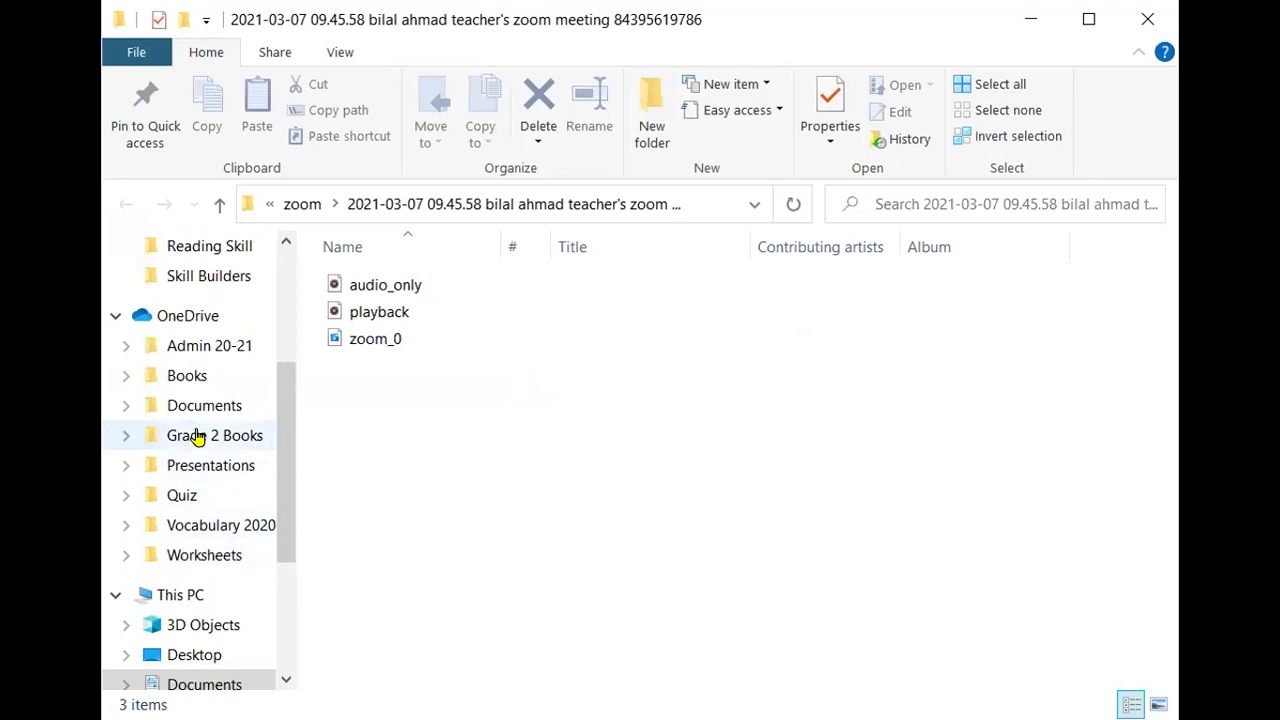
- In File Explorer, open 'My hobby' from the local Documents folder
{"action": "left_click", "coordinate": [205, 405]}
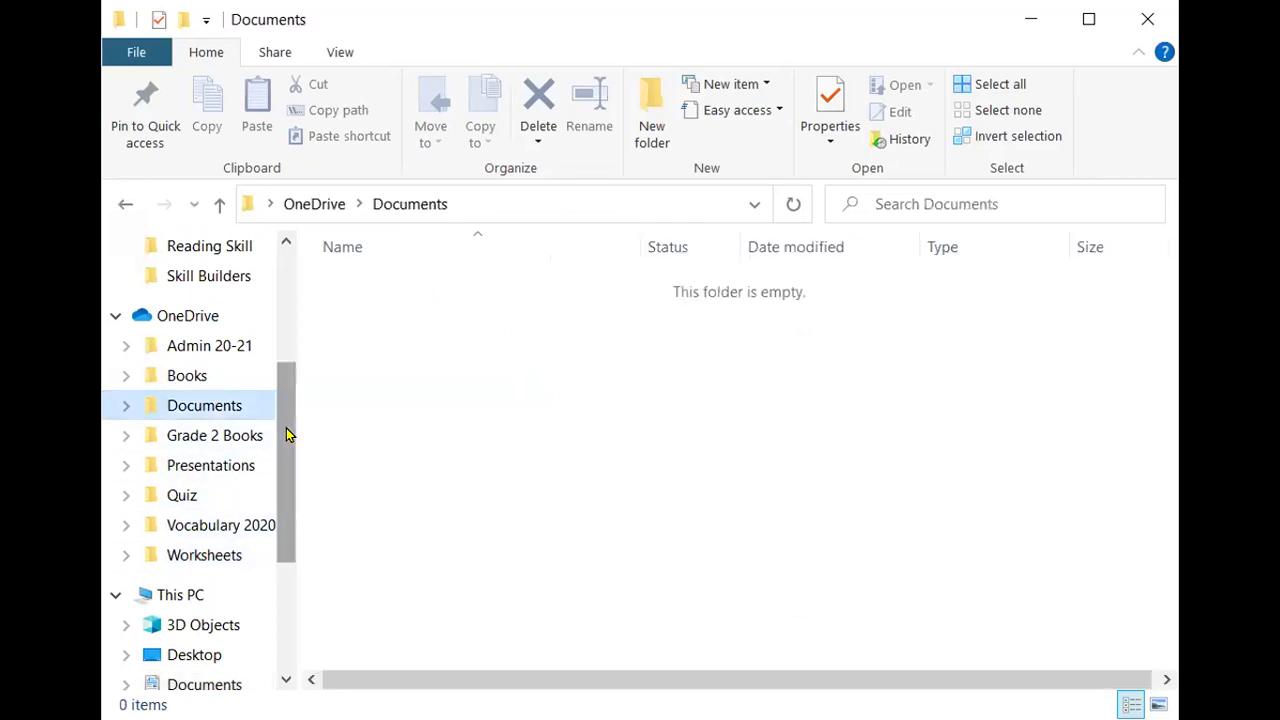
{"action": "left_click_drag", "start_coordinate": [286, 434], "coordinate": [286, 343]}
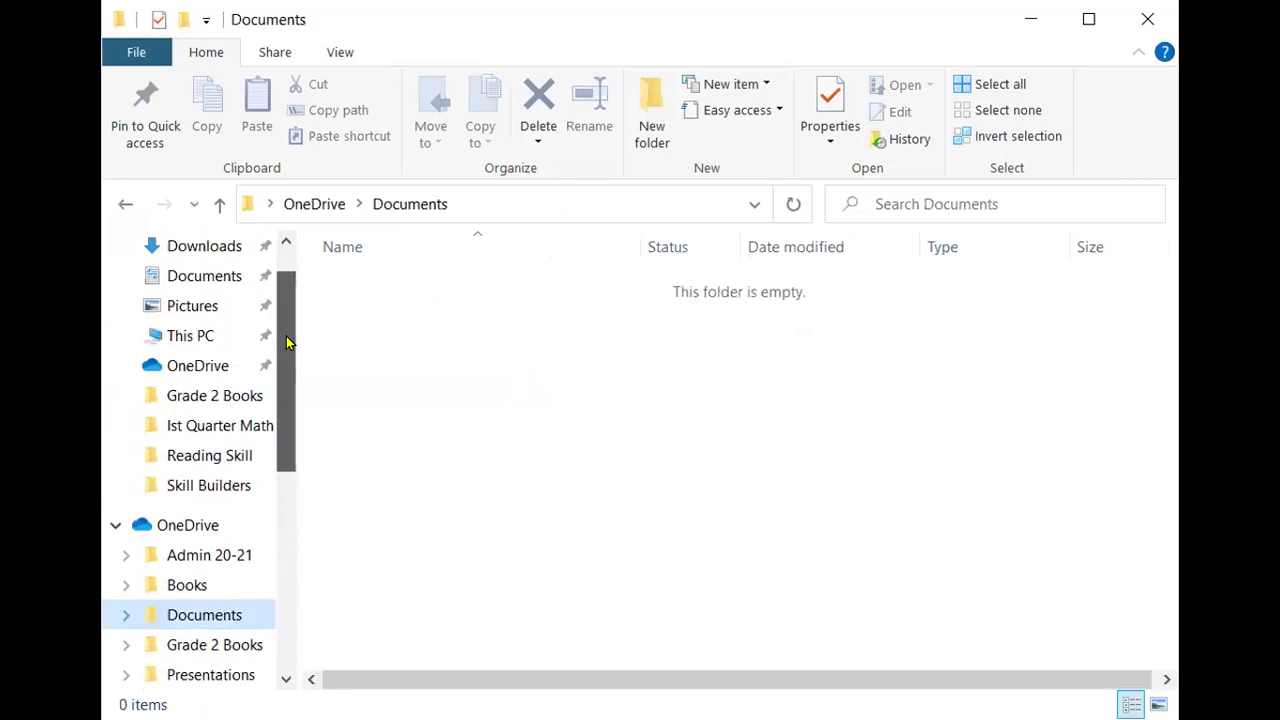
{"action": "left_click", "coordinate": [222, 290]}
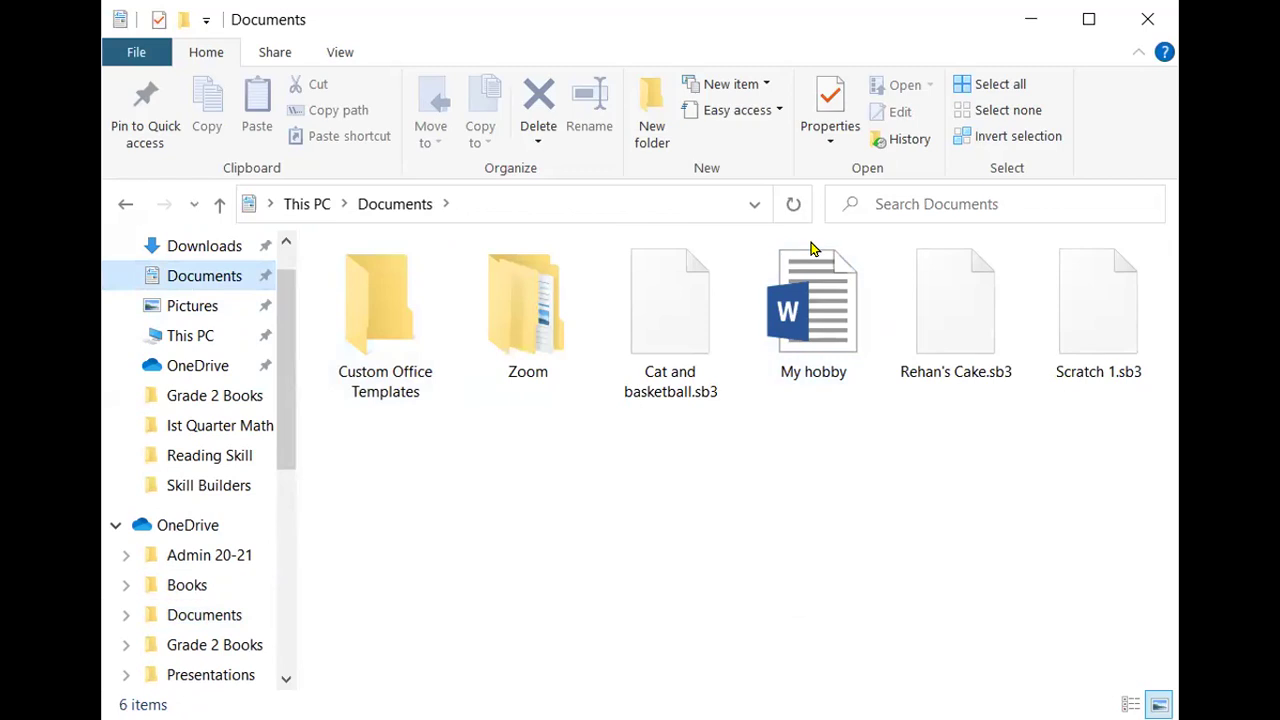
{"action": "left_click", "coordinate": [828, 350]}
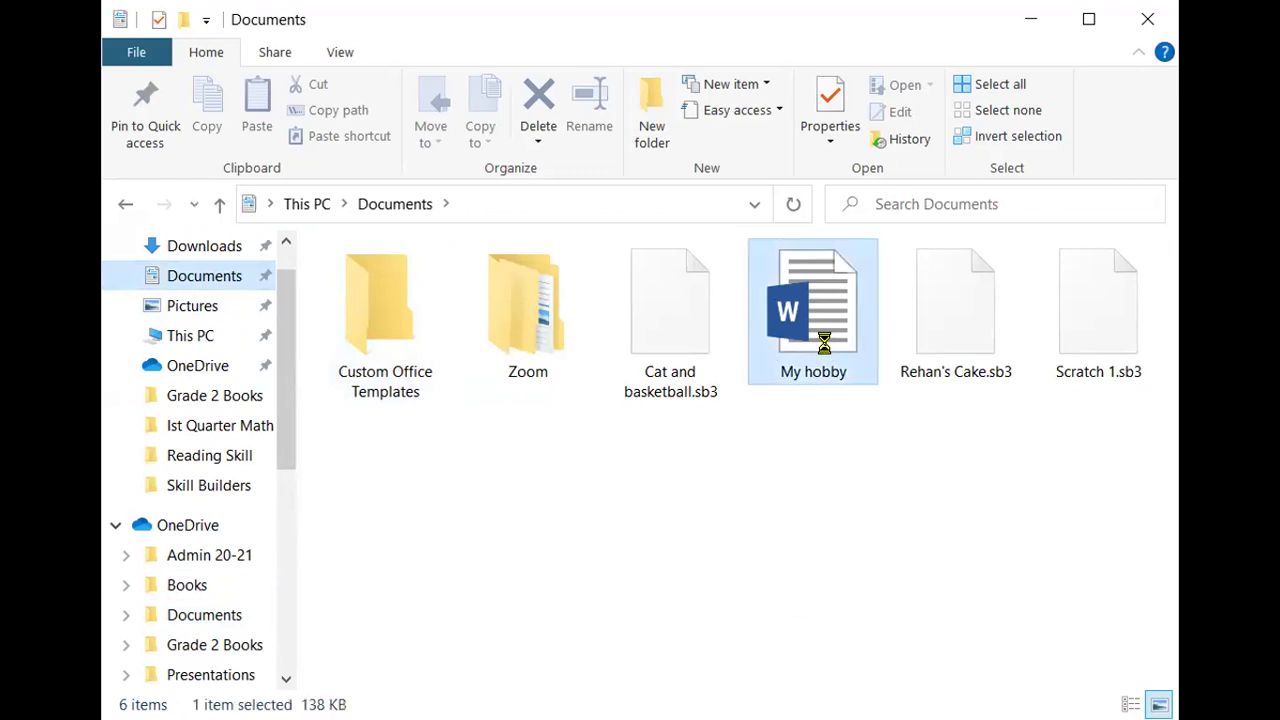
{"action": "double_click", "coordinate": [828, 350]}
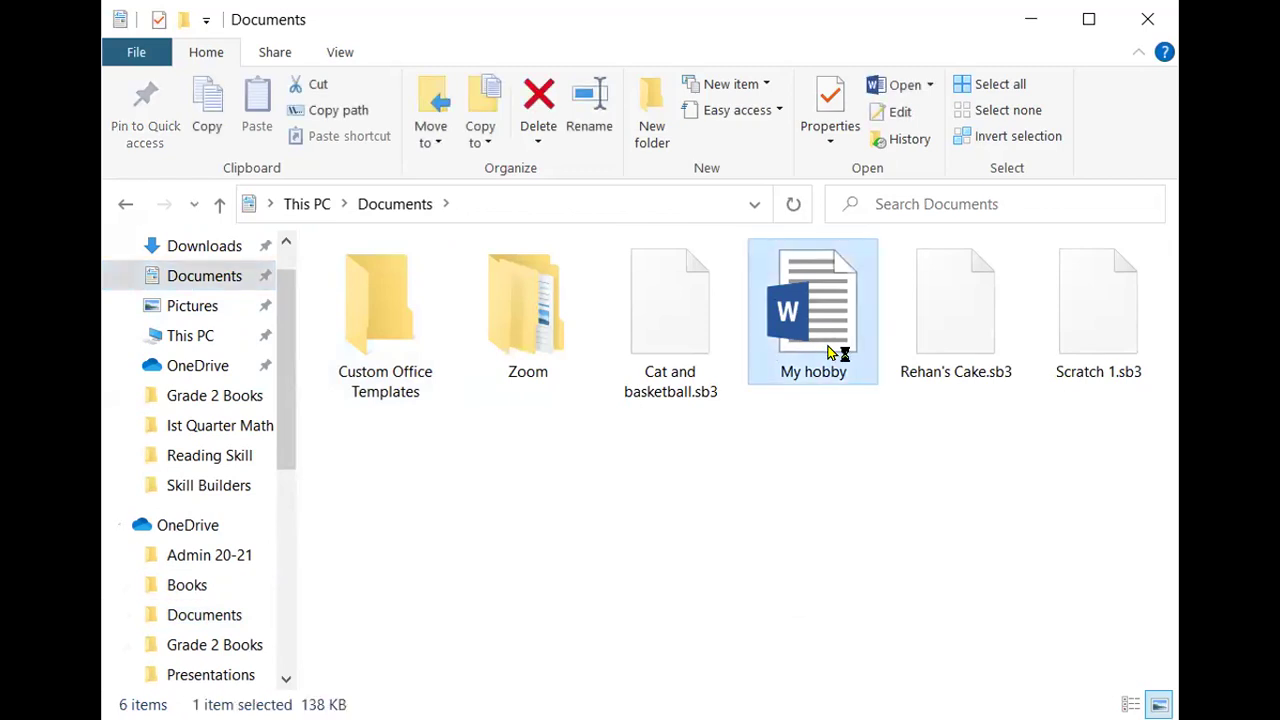